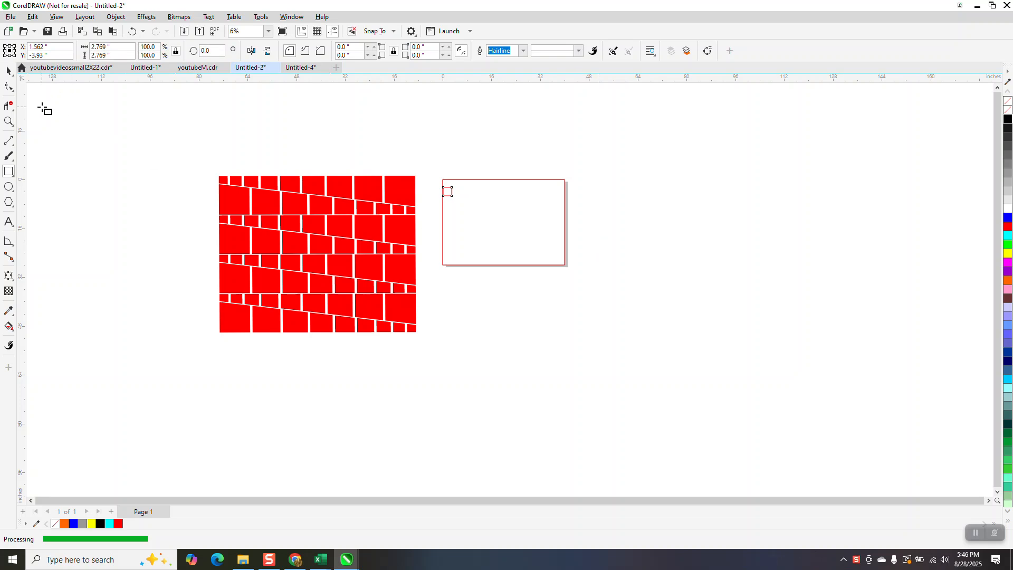
- Resize the small square near the page's upper-left corner to 2 by 2 inches
left_click(8, 121)
left_click_drag(401, 156, 675, 286)
left_click(11, 73)
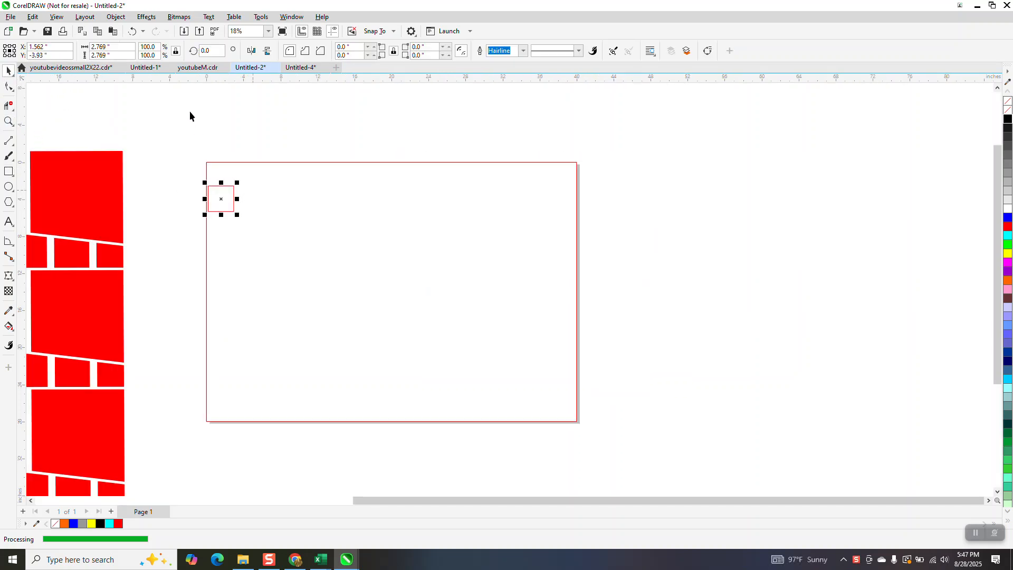
left_click_drag(118, 47, 43, 47)
type("2")
key("Return")
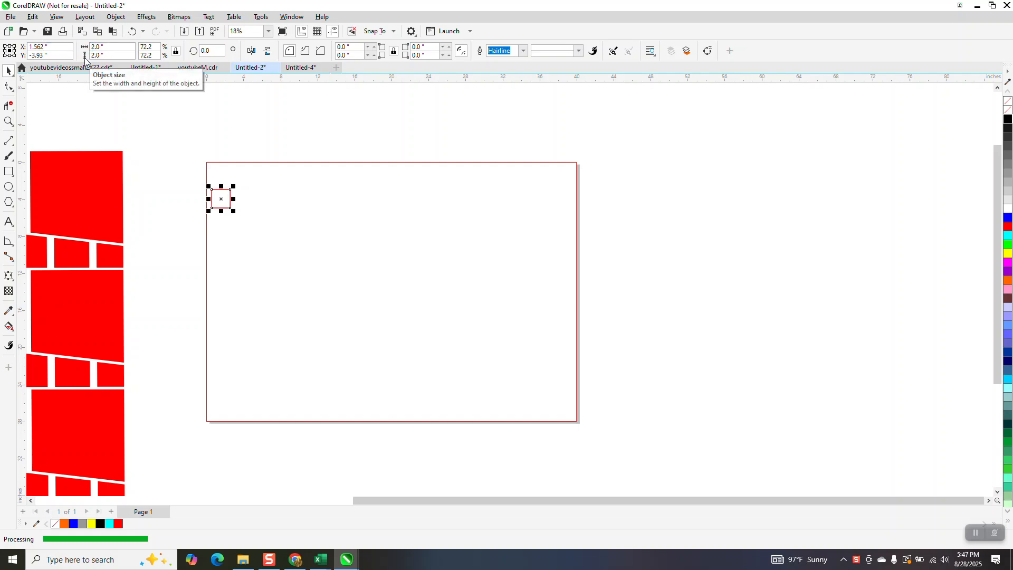
- Duplicate the 2-inch square horizontally beyond the page's right edge and set the copy's size to 10 inches
left_click_drag(233, 194, 729, 225)
double_click(99, 47)
type("10")
key("Return")
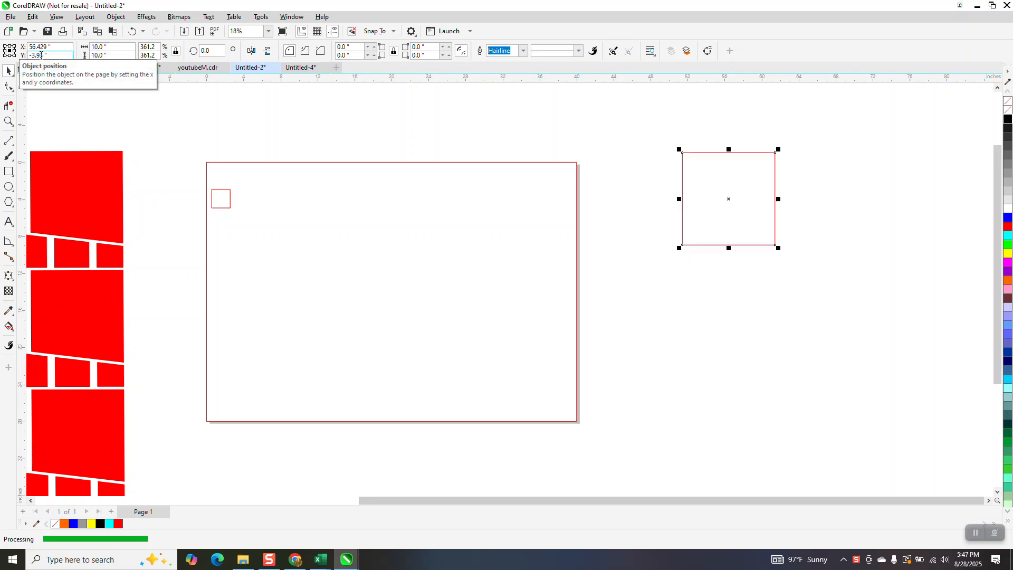
- Blend the 2-inch and 10-inch squares using 8 intermediate steps
left_click_drag(136, 135, 211, 177)
left_click_drag(812, 250, 812, 251)
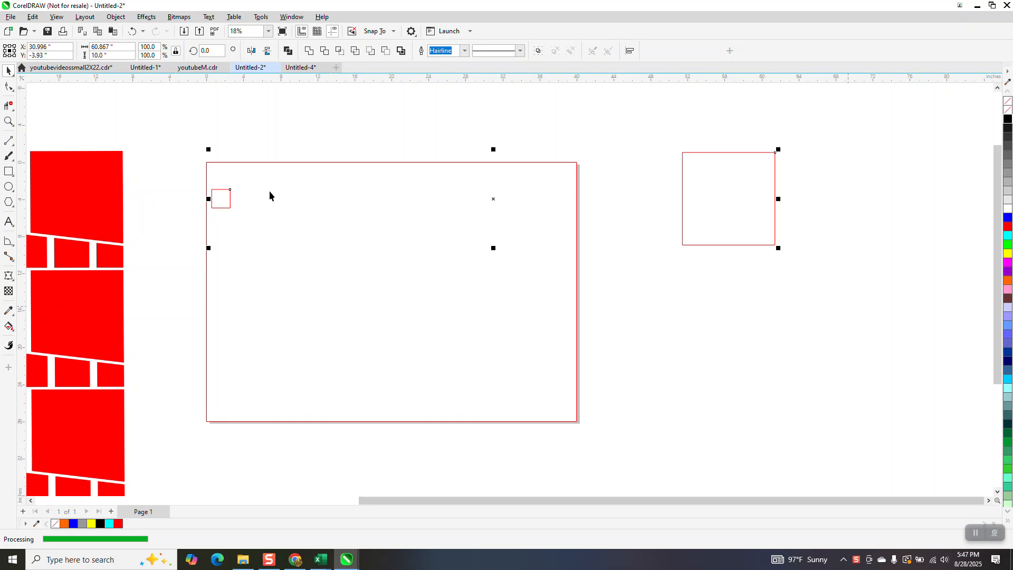
left_click(146, 17)
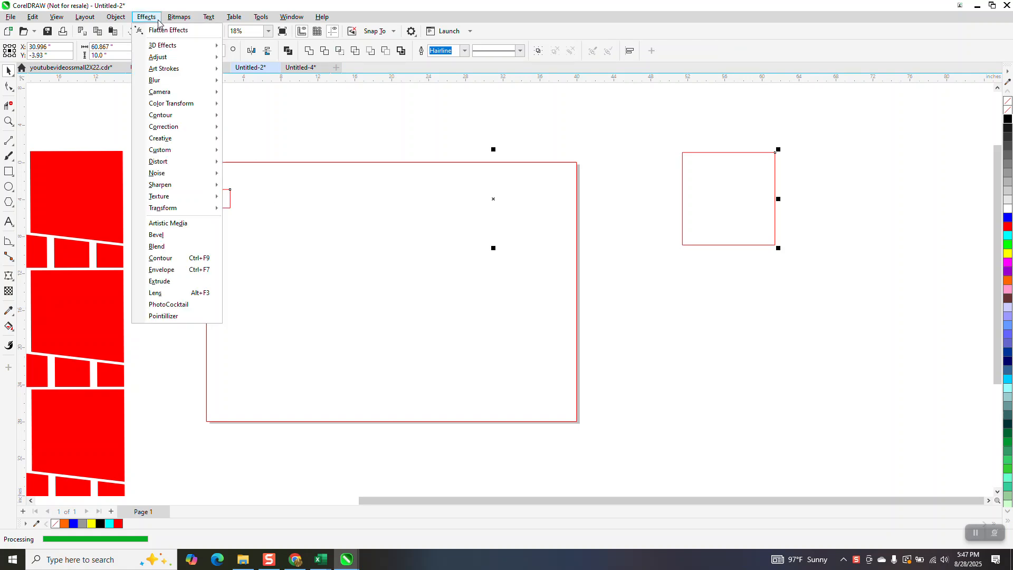
left_click(176, 248)
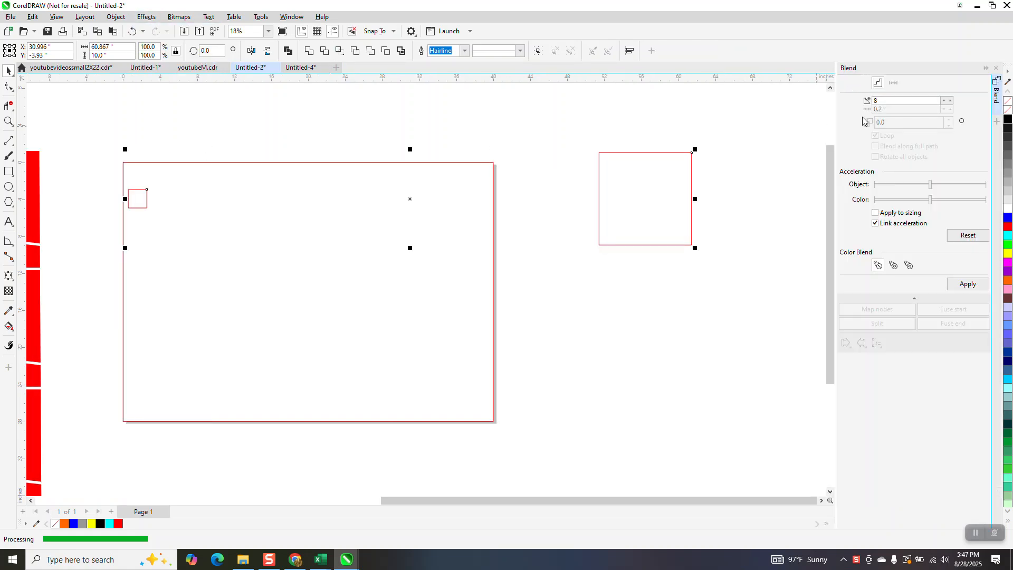
left_click(967, 284)
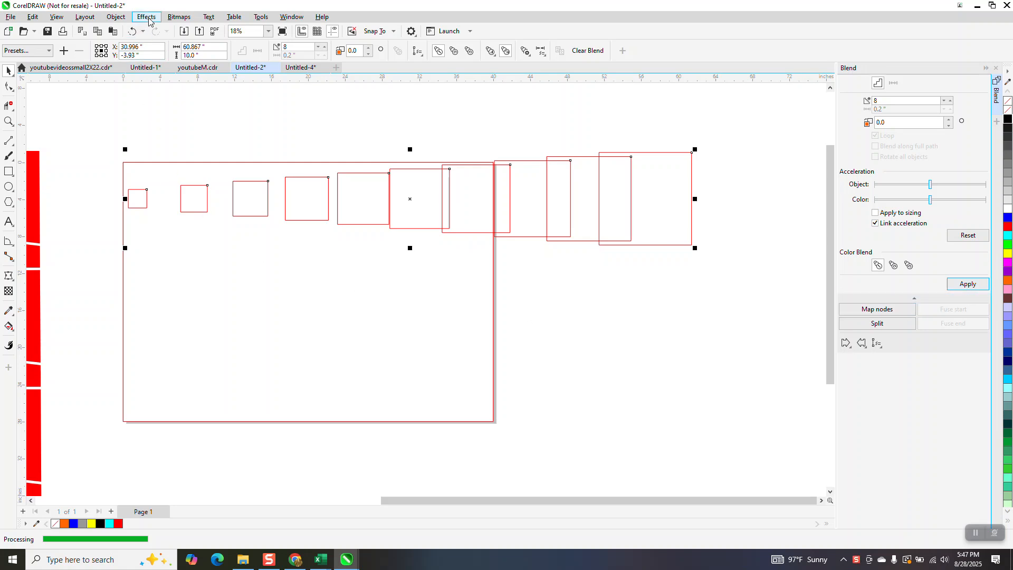
- Break the blend apart and ungroup its intermediate squares into separate objects
left_click(115, 17)
left_click(161, 265)
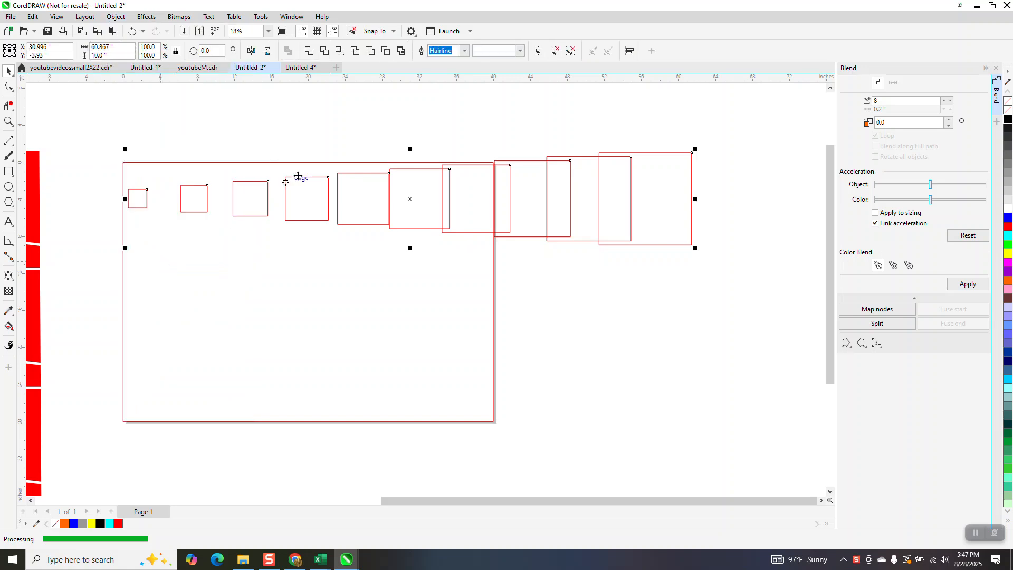
left_click(397, 148)
left_click(409, 169)
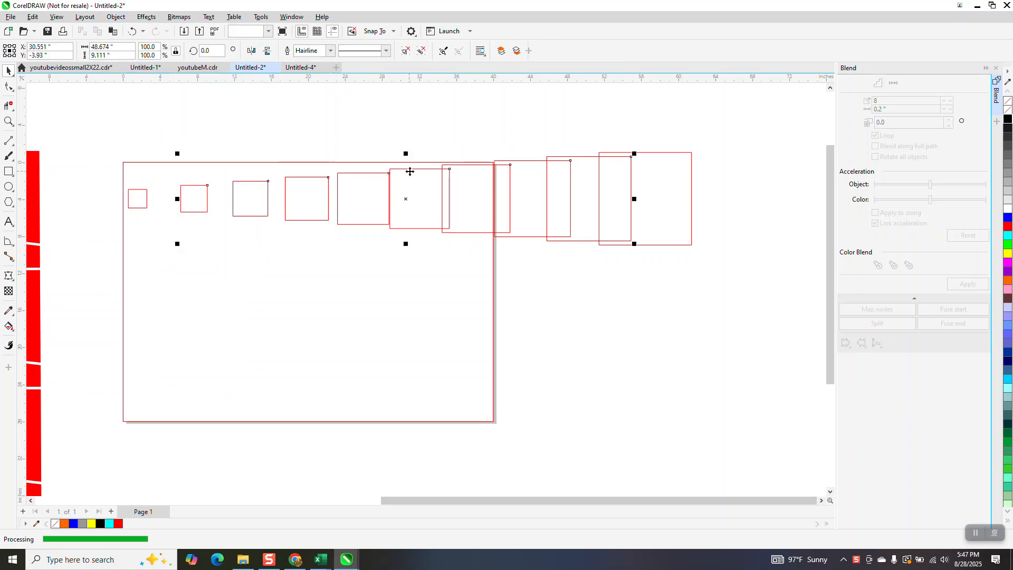
left_click(116, 17)
mouse_move(136, 204)
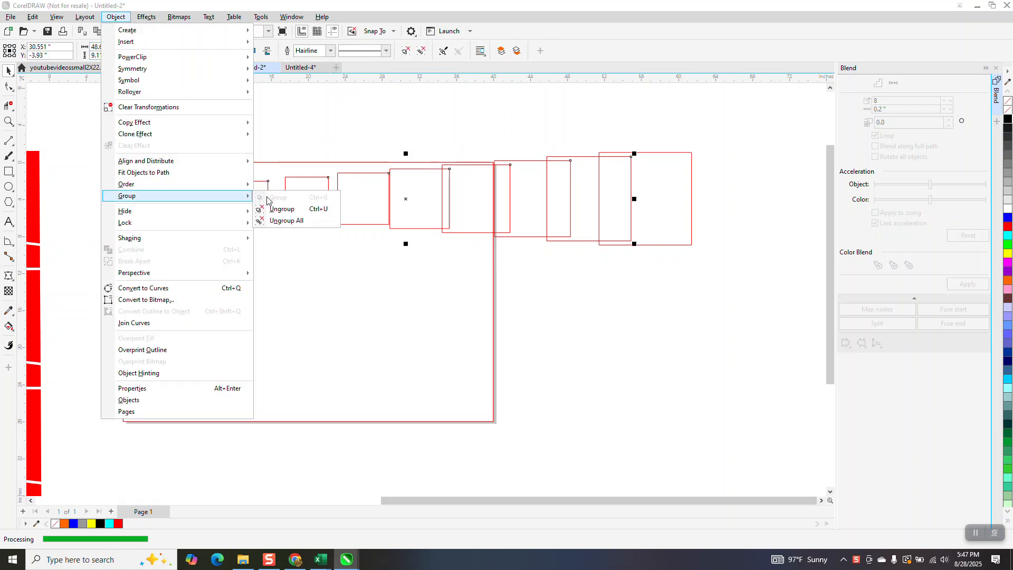
left_click(276, 207)
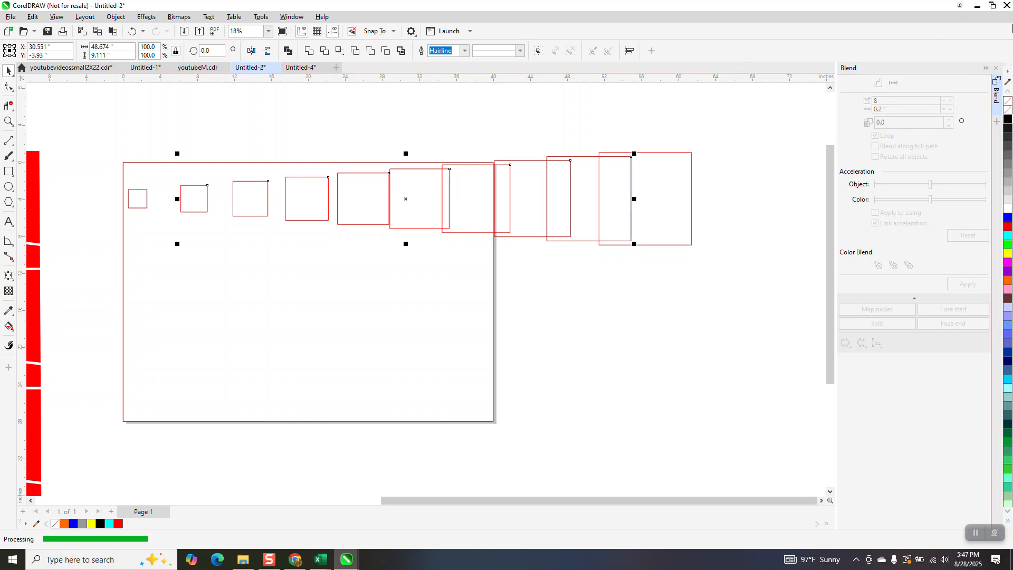
left_click(995, 69)
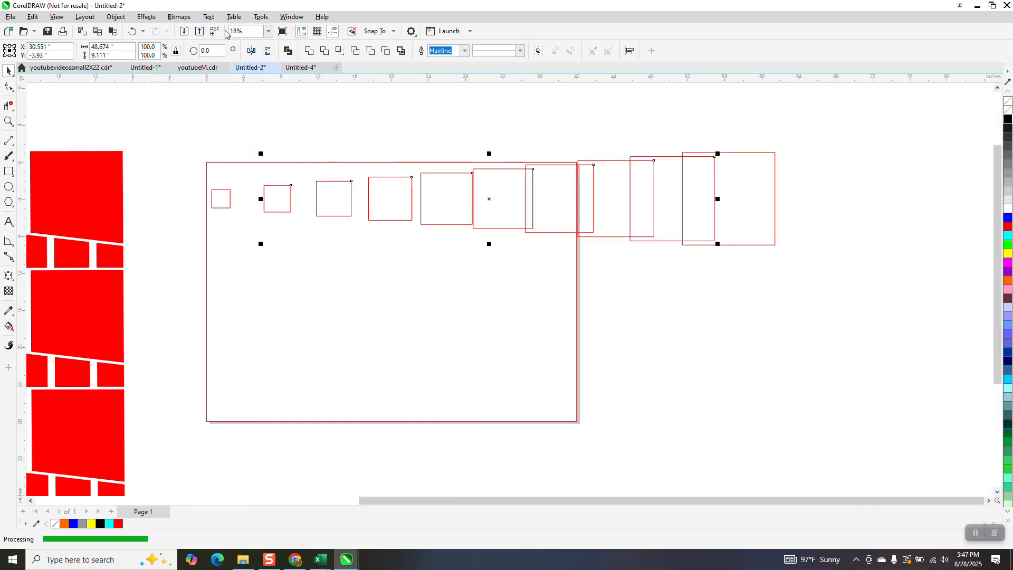
- Move the 10-inch square farther right and distribute all ten squares with equal horizontal gaps
left_click(292, 17)
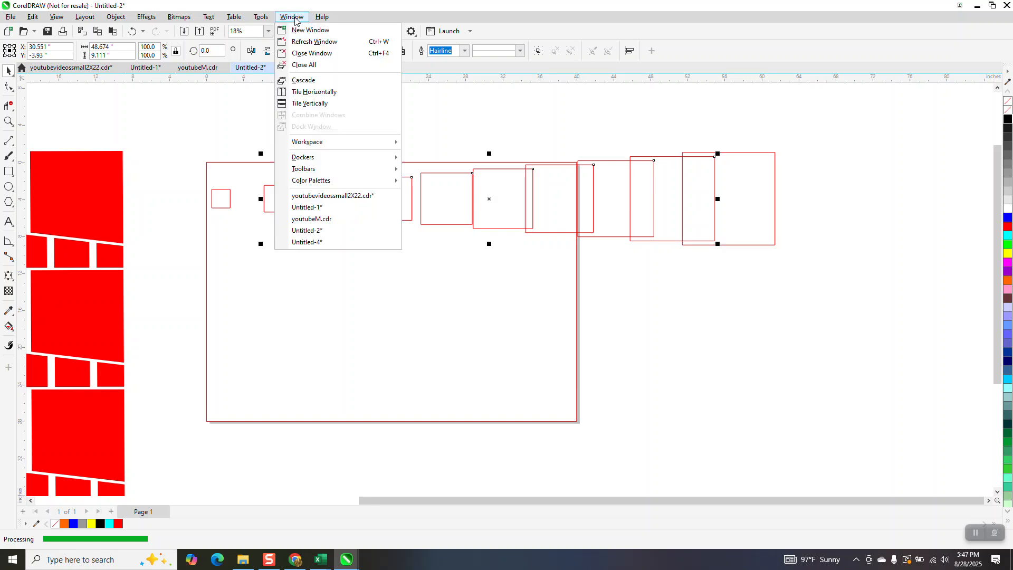
mouse_move(315, 158)
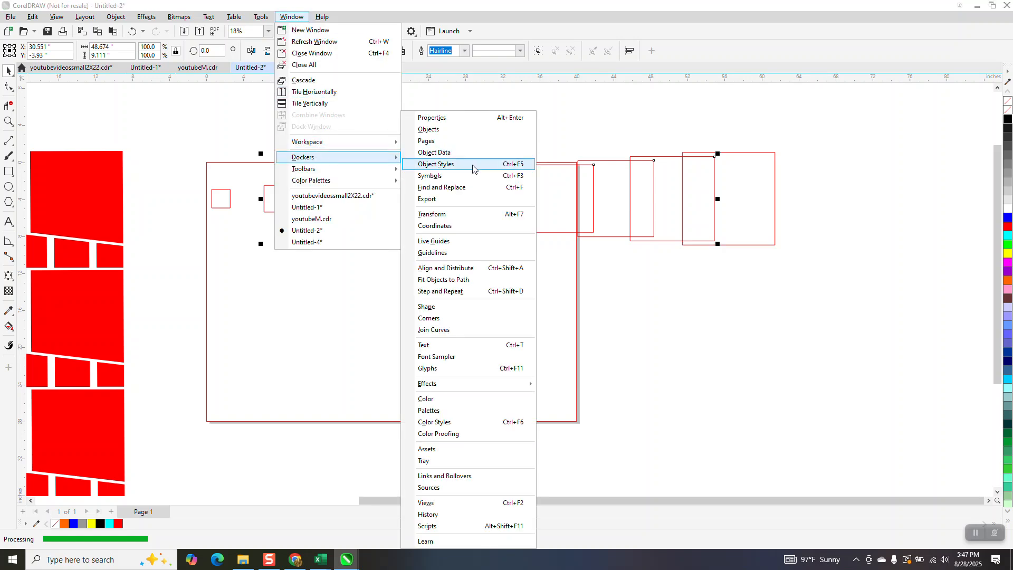
left_click(451, 272)
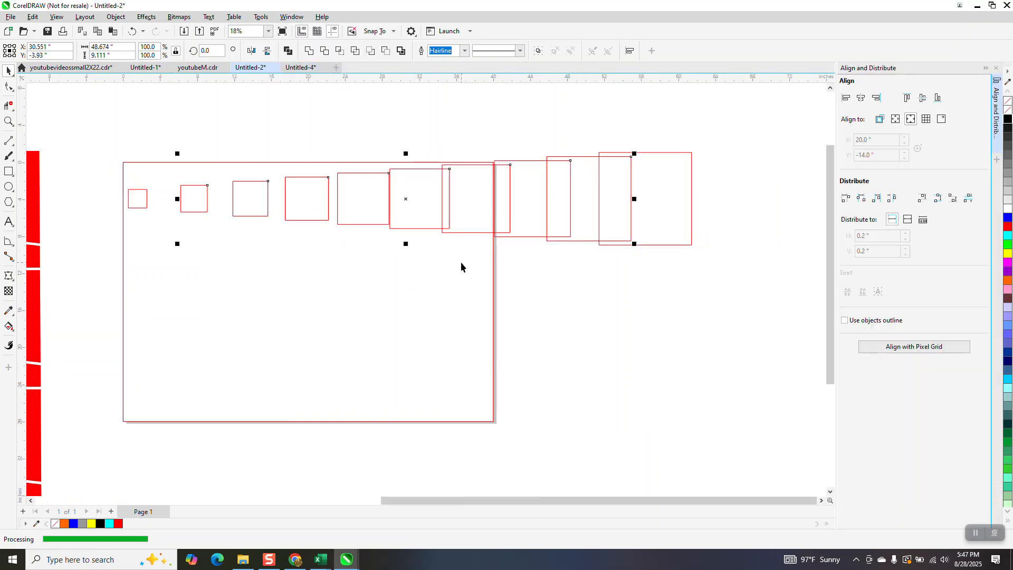
left_click(891, 203)
left_click(711, 222)
left_click_drag(682, 204, 768, 213)
left_click_drag(101, 152, 831, 279)
left_click(846, 199)
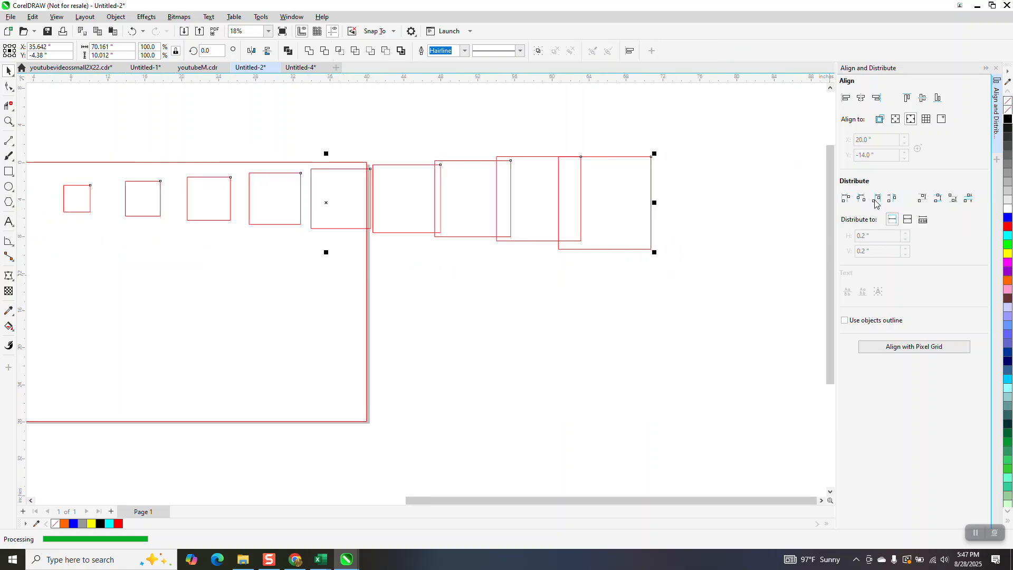
left_click(891, 199)
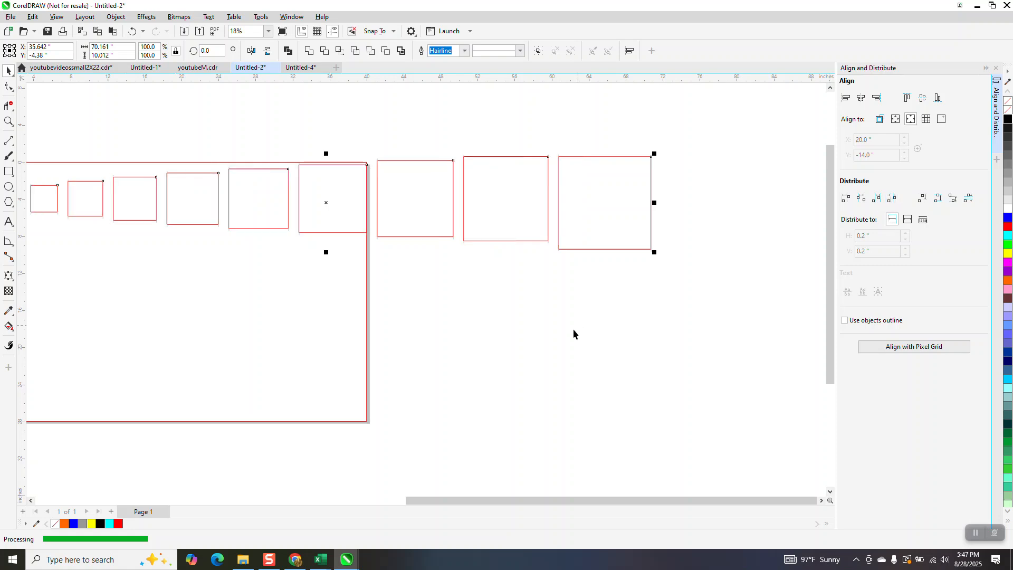
- Group the ten squares and move the row above the page
scroll(569, 325, "down", 1)
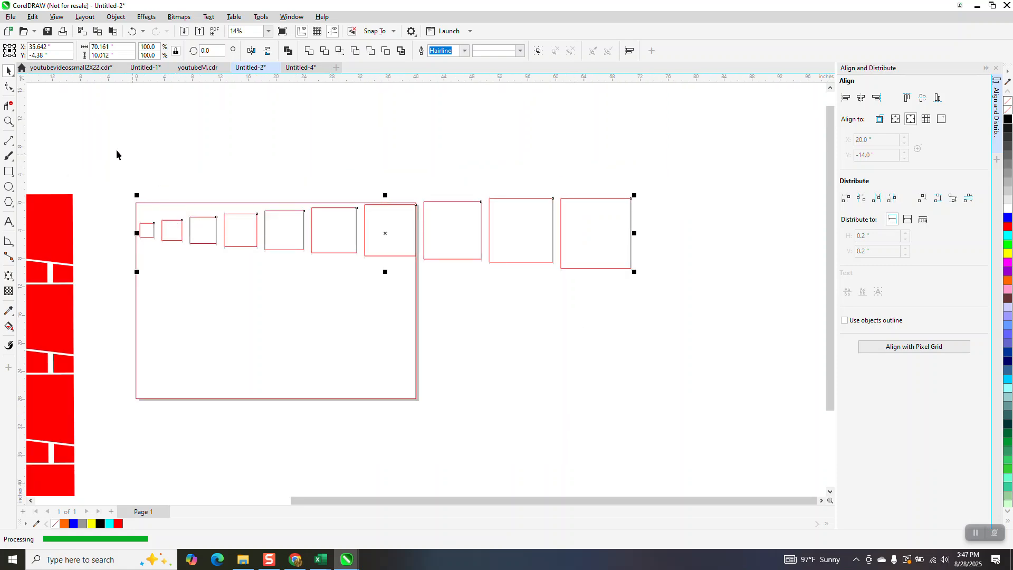
left_click_drag(97, 143, 686, 328)
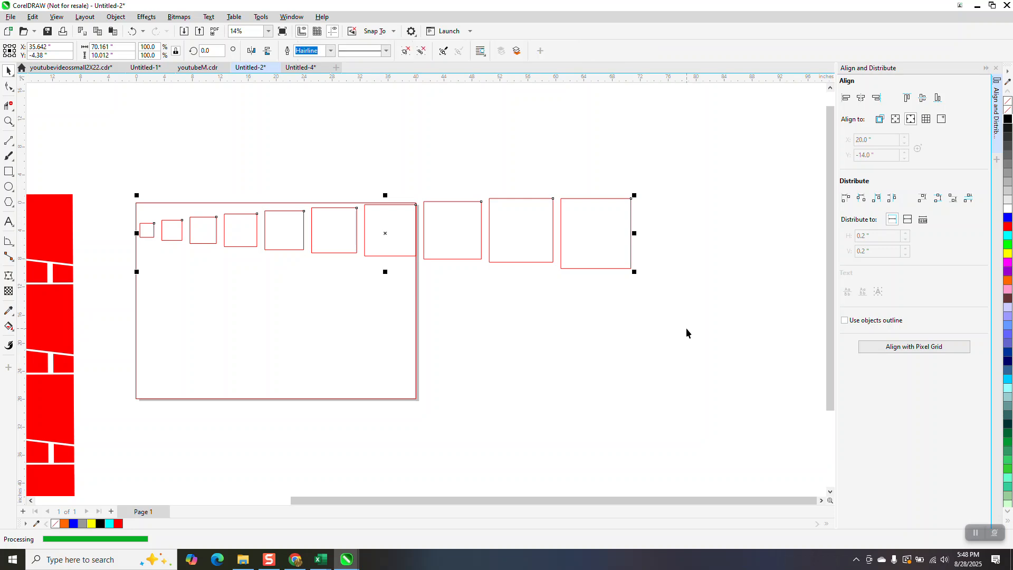
scroll(599, 331, "down", 1)
left_click_drag(447, 254, 517, 159)
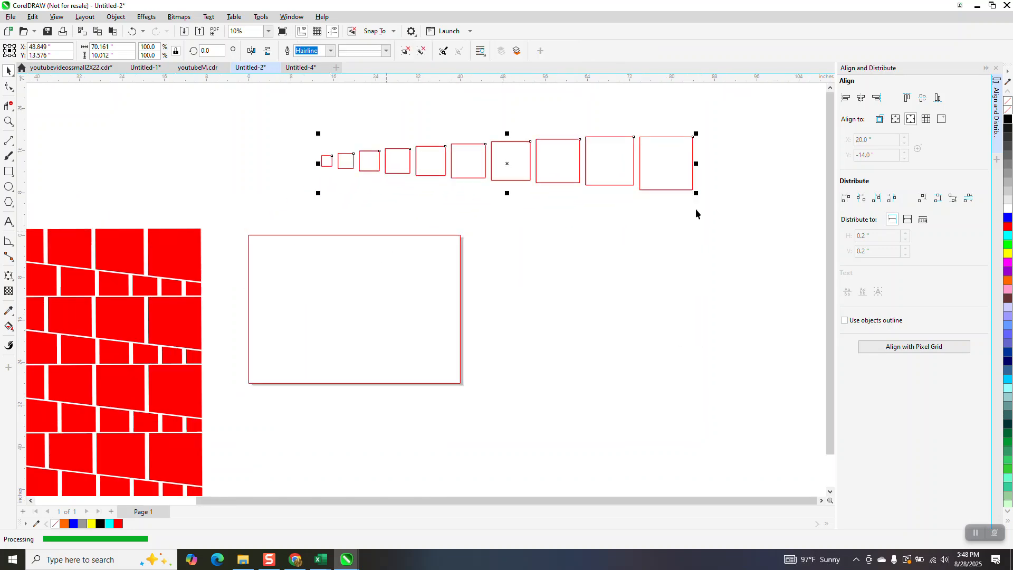
- Duplicate the row of squares onto the page and add a perspective that flares its large end up and down
left_click_drag(507, 165, 444, 305)
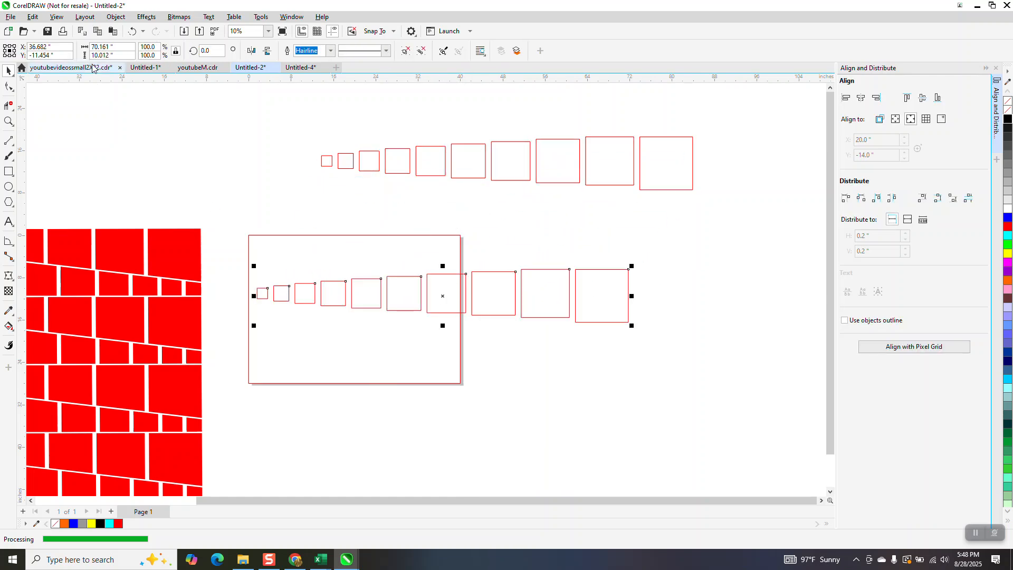
left_click(114, 18)
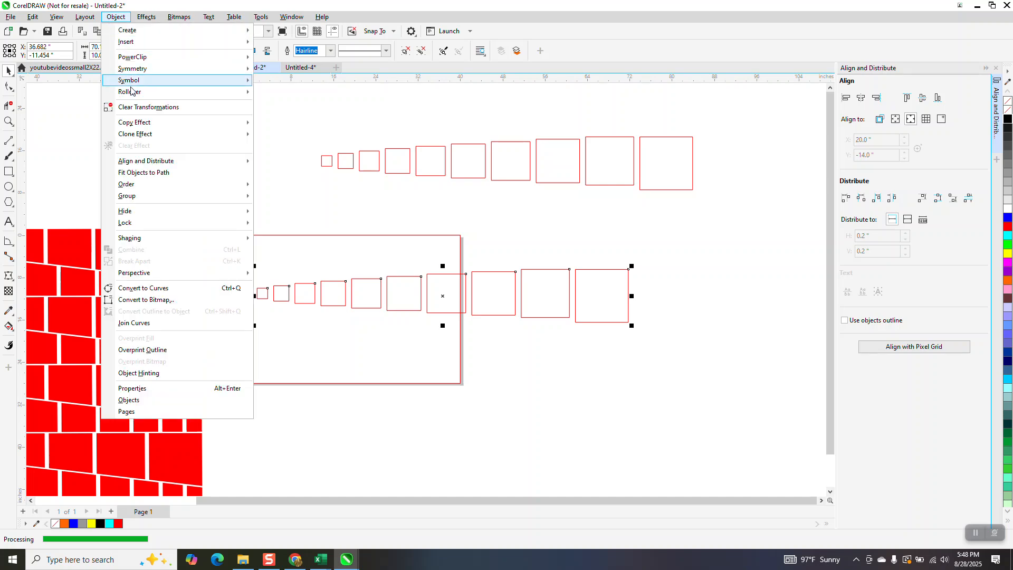
mouse_move(149, 273)
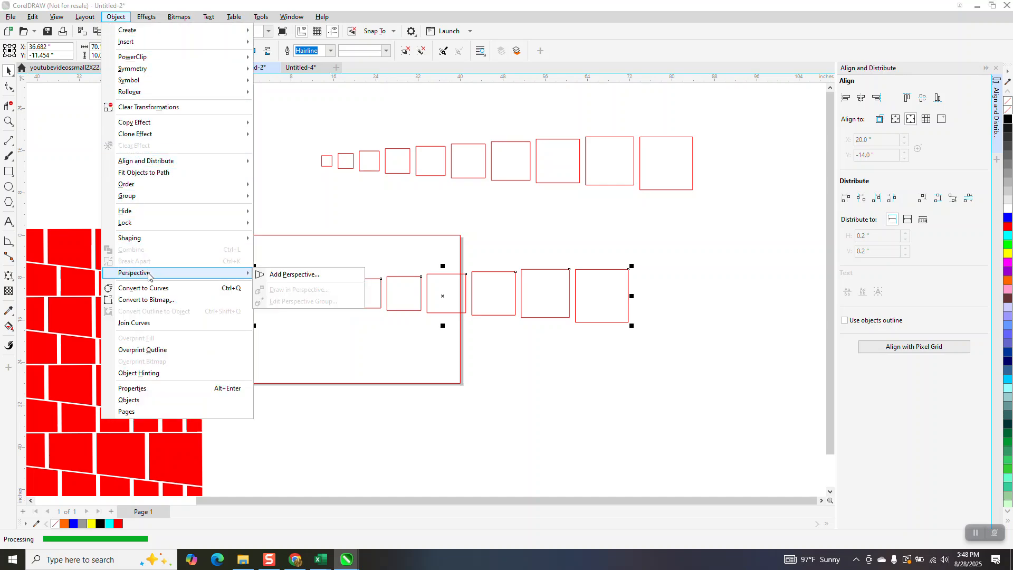
left_click(275, 276)
left_click_drag(630, 269, 629, 224)
left_click_drag(627, 323, 626, 370)
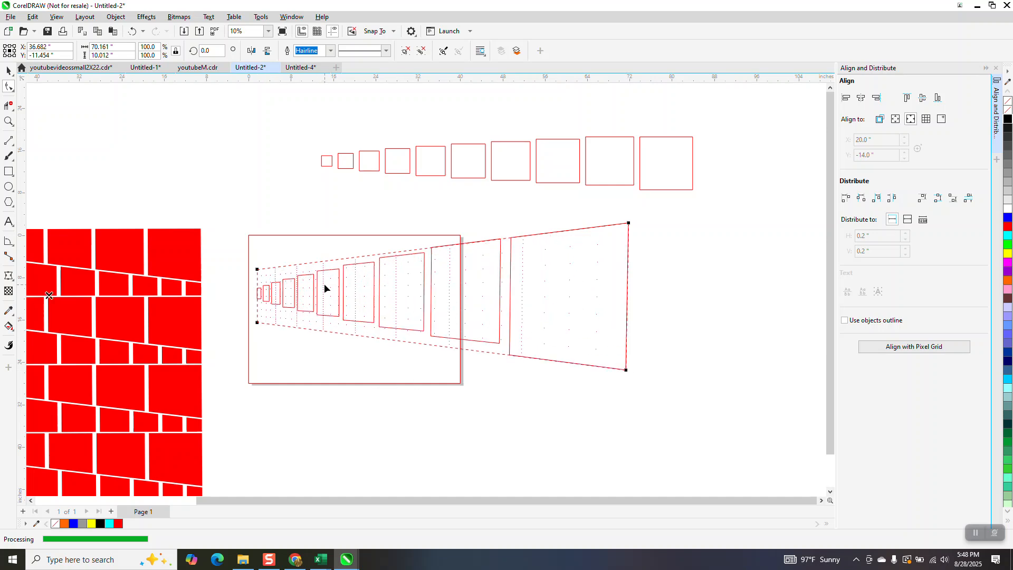
- Delete the perspective copy of the row together with the rectangle around the page
left_click(8, 70)
left_click_drag(236, 205, 238, 266)
left_click_drag(656, 432, 657, 432)
key("Delete")
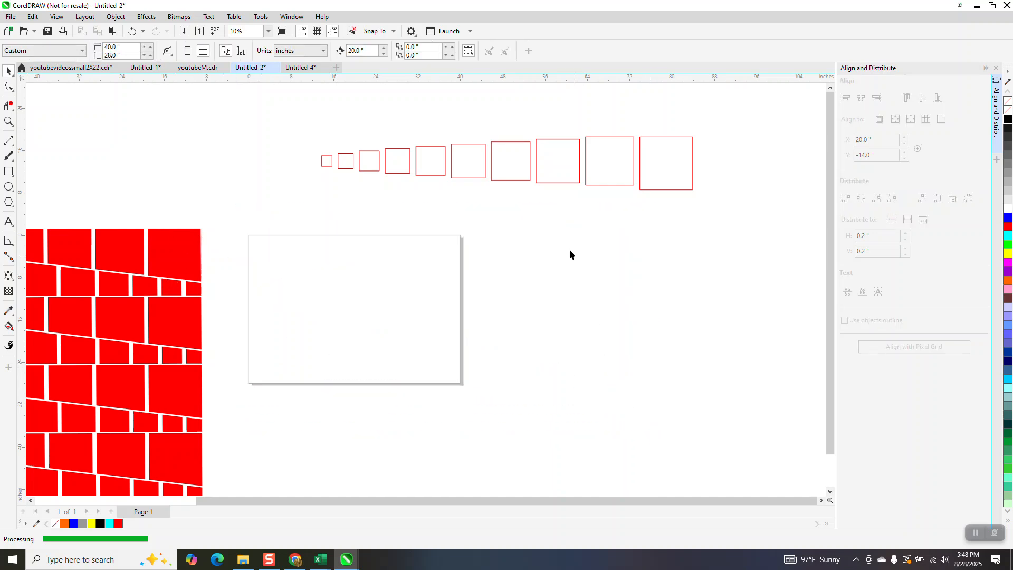
- Lower the row of squares over the page and ungroup it so all squares are centred on one horizontal line
left_click_drag(529, 168, 533, 291)
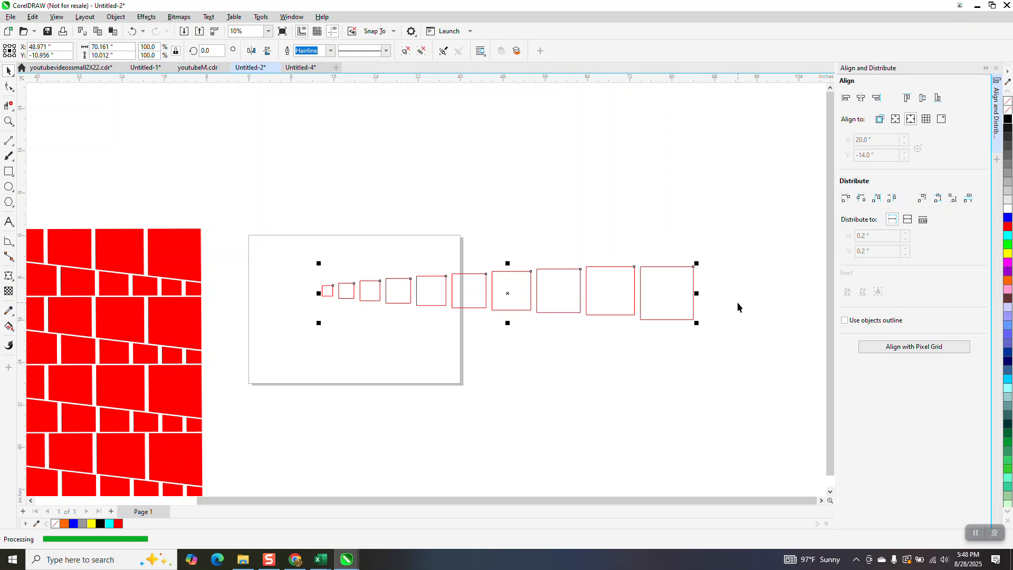
left_click(120, 19)
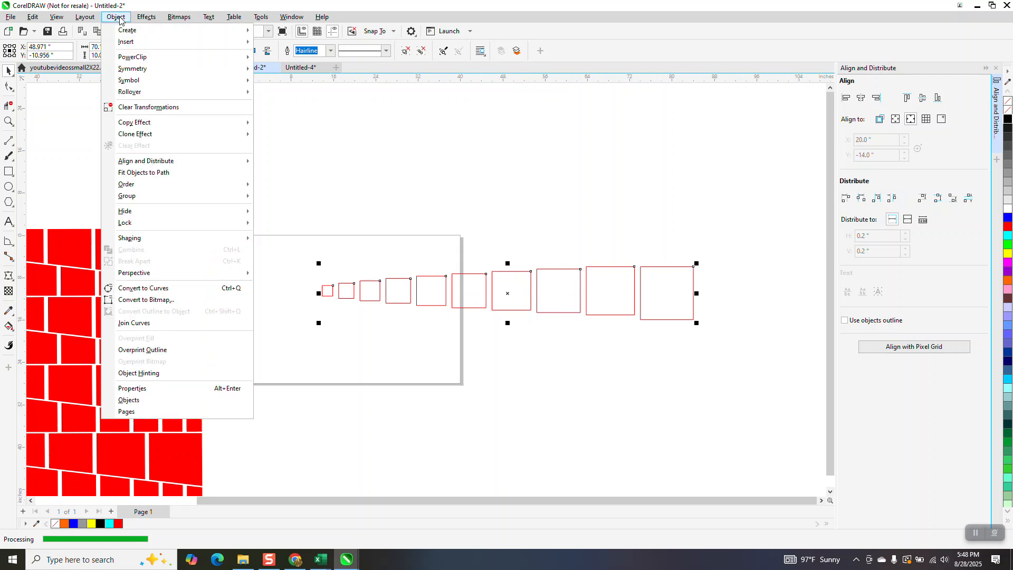
mouse_move(164, 196)
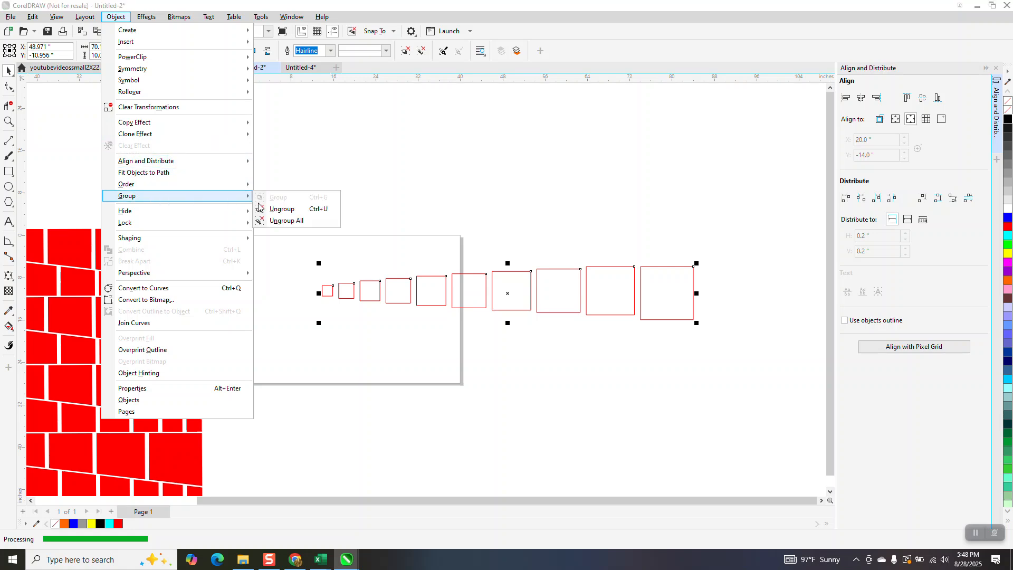
left_click(291, 210)
left_click_drag(724, 373, 726, 374)
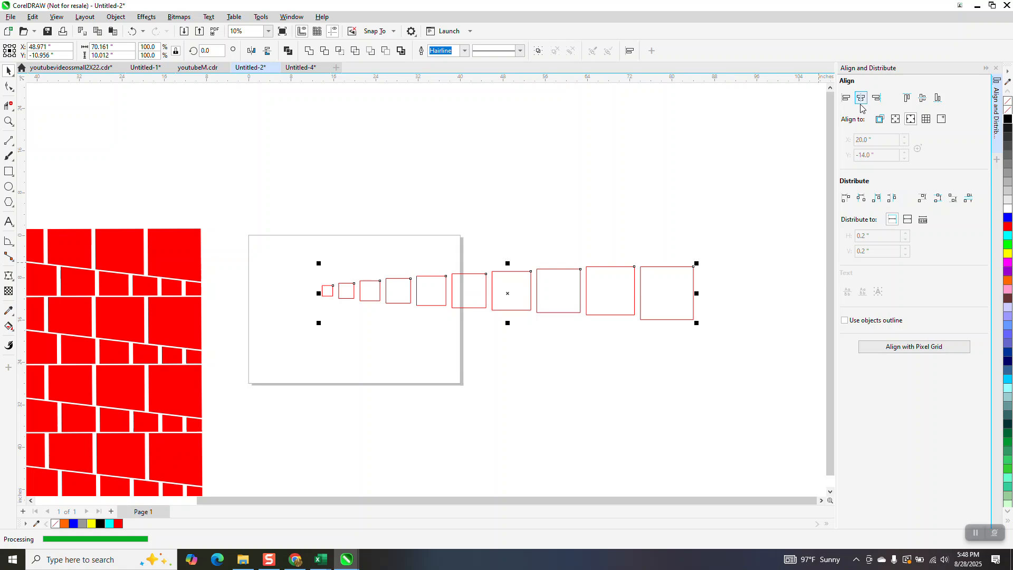
left_click(923, 99)
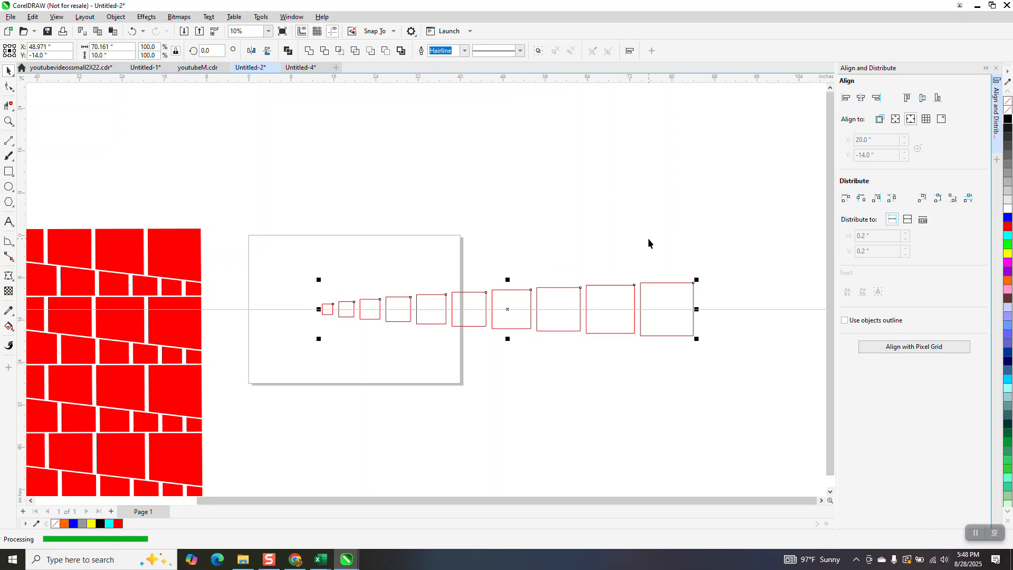
- Draw two straight lines joining the right-hand corners of the smallest and largest squares, one along the tops and one along the bottoms
left_click(9, 121)
left_click(667, 358)
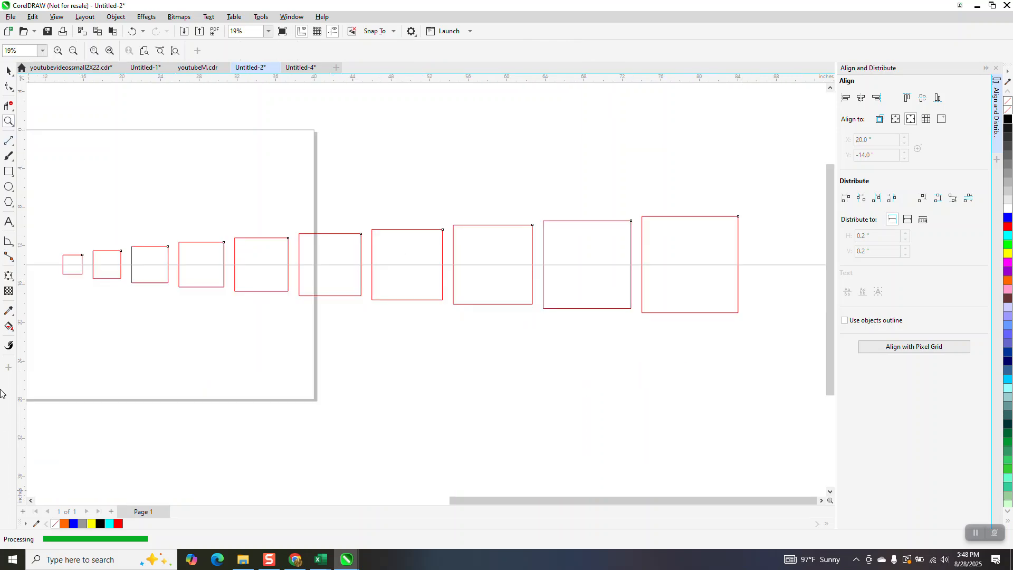
left_click(14, 150)
left_click(45, 151)
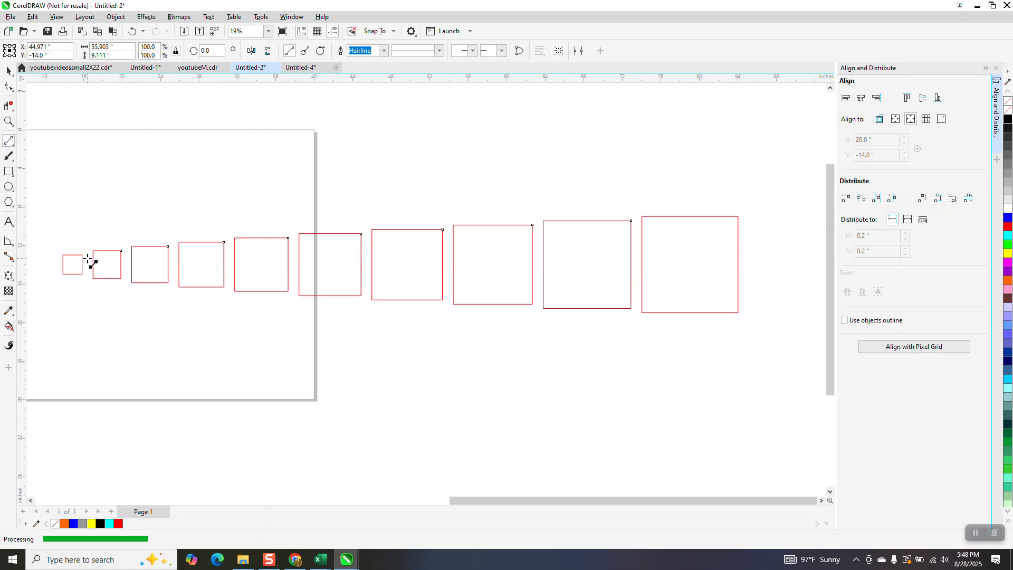
mouse_move(93, 256)
left_mouse_down()
mouse_move(707, 239)
mouse_move(736, 216)
left_mouse_up()
left_click_drag(738, 313, 82, 273)
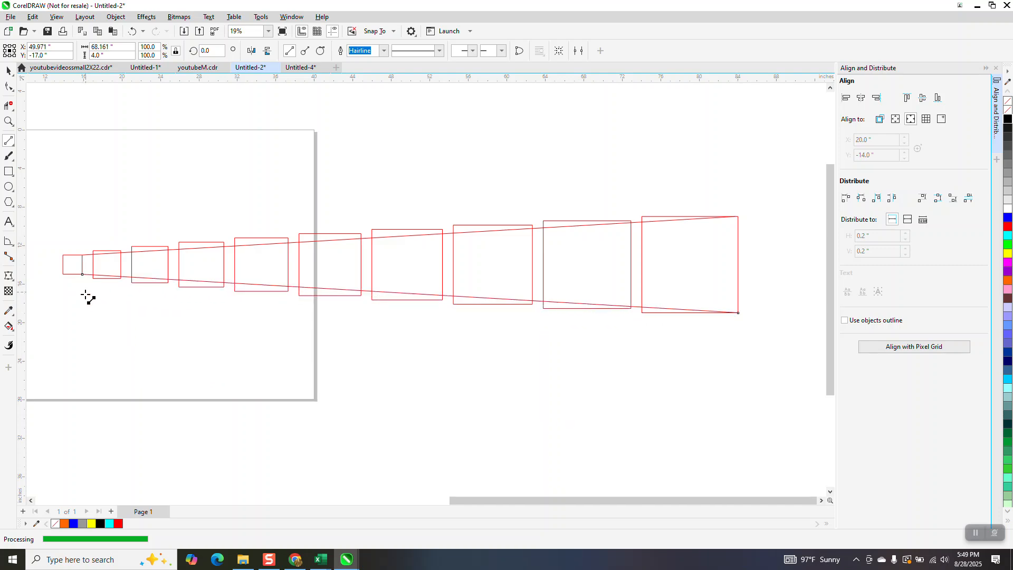
- Group the ten squares together with the two slanted lines
scroll(84, 311, "down", 2)
left_click(9, 70)
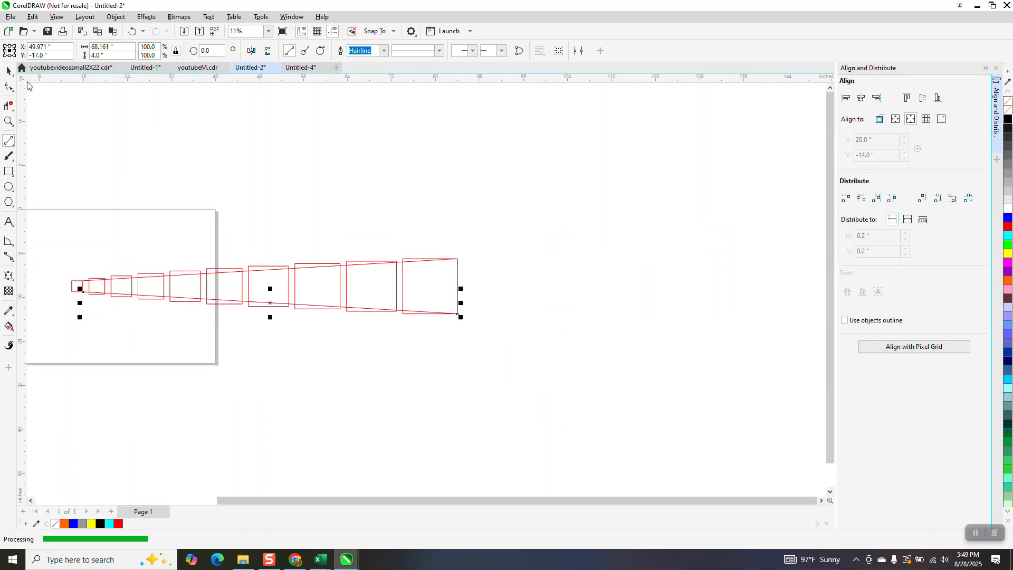
left_click_drag(476, 352, 478, 354)
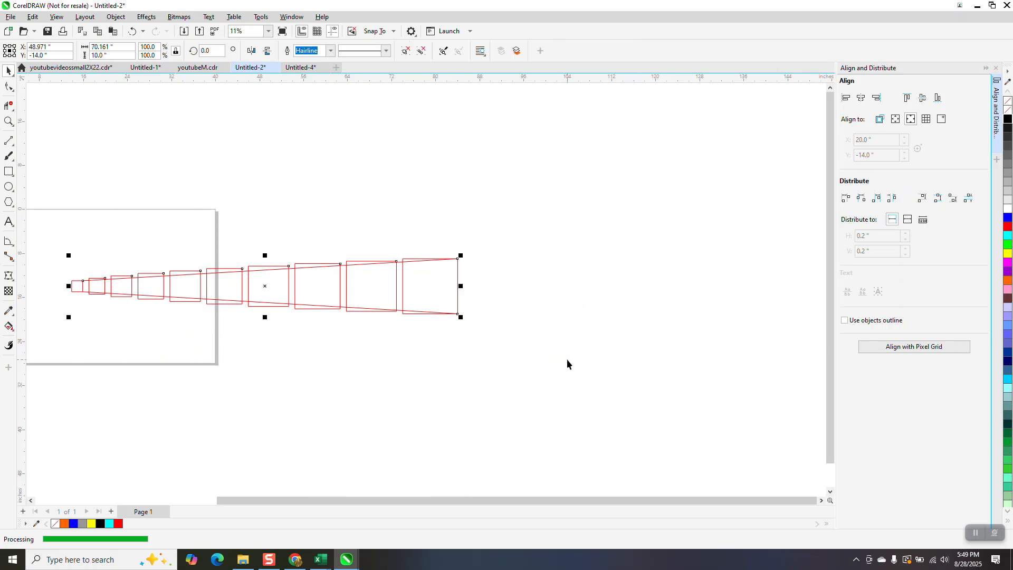
- Set the nudge distance to 15 inches with nothing selected
left_click(308, 243)
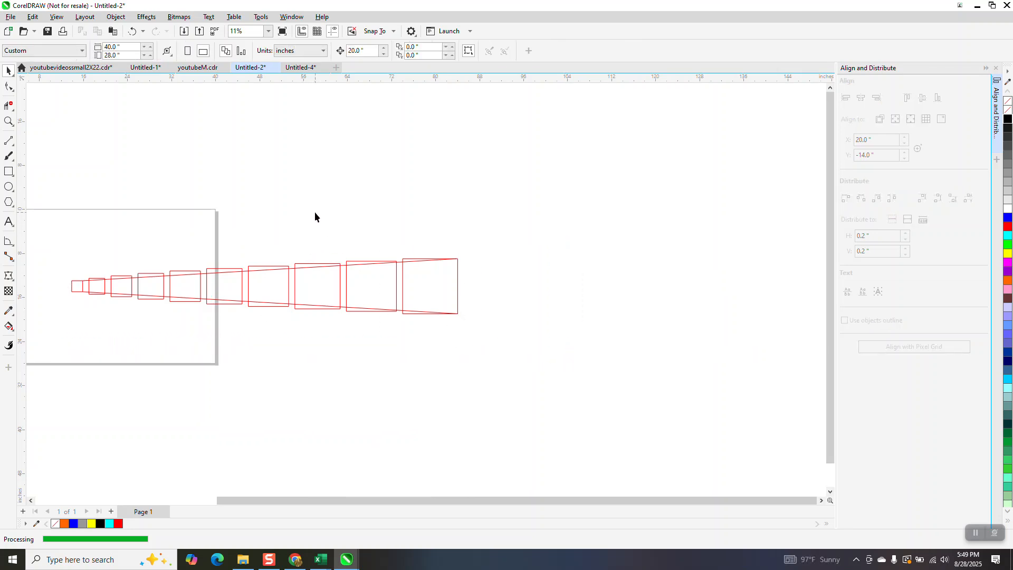
left_click(281, 269)
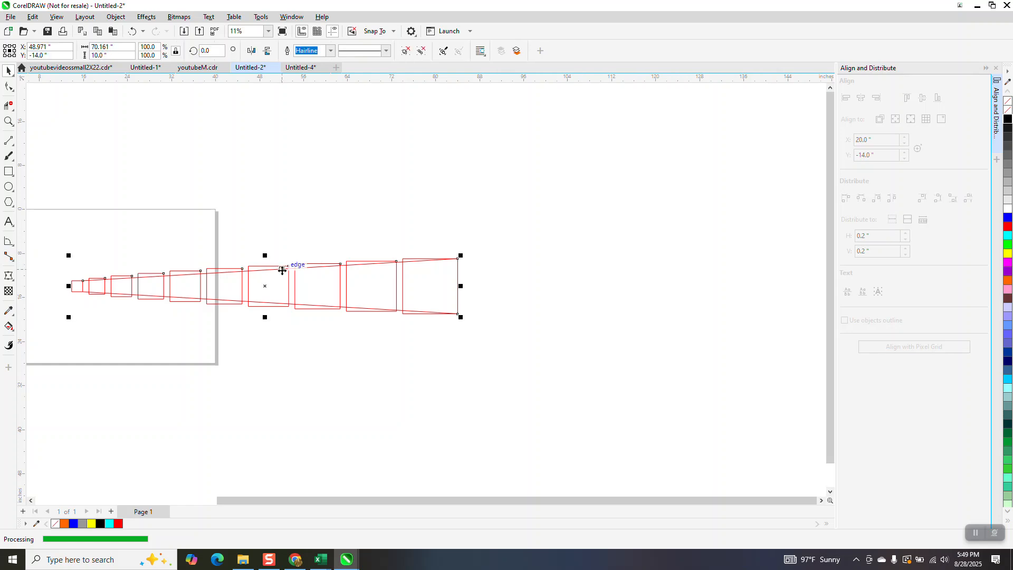
left_click(273, 217)
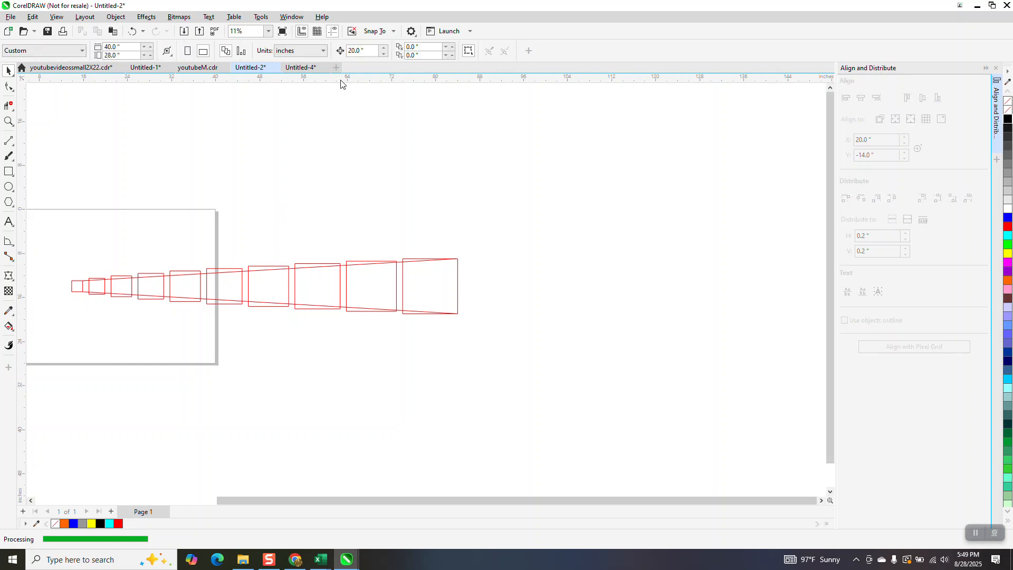
type("15")
key("Return")
- Smart Fill the nine sections between the slanted lines in red without outline, and move the filled shapes 15 inches down
left_click(11, 327)
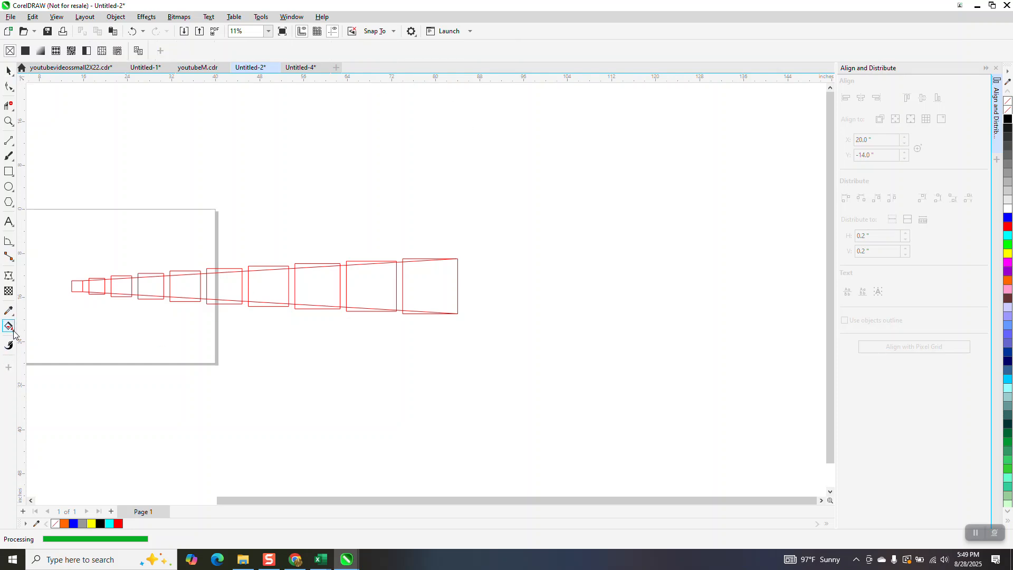
left_click(13, 331)
left_click(53, 339)
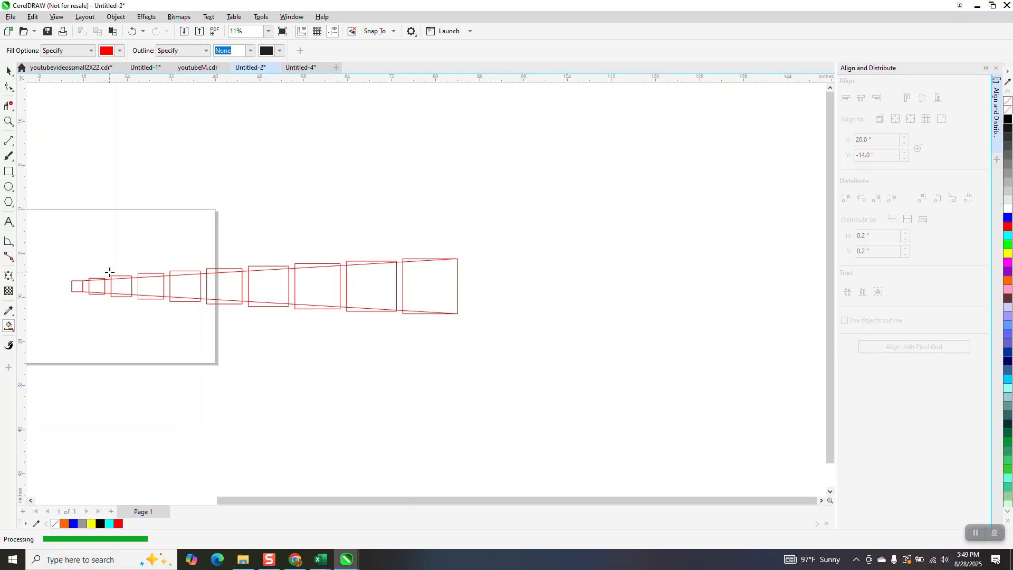
left_click(94, 289)
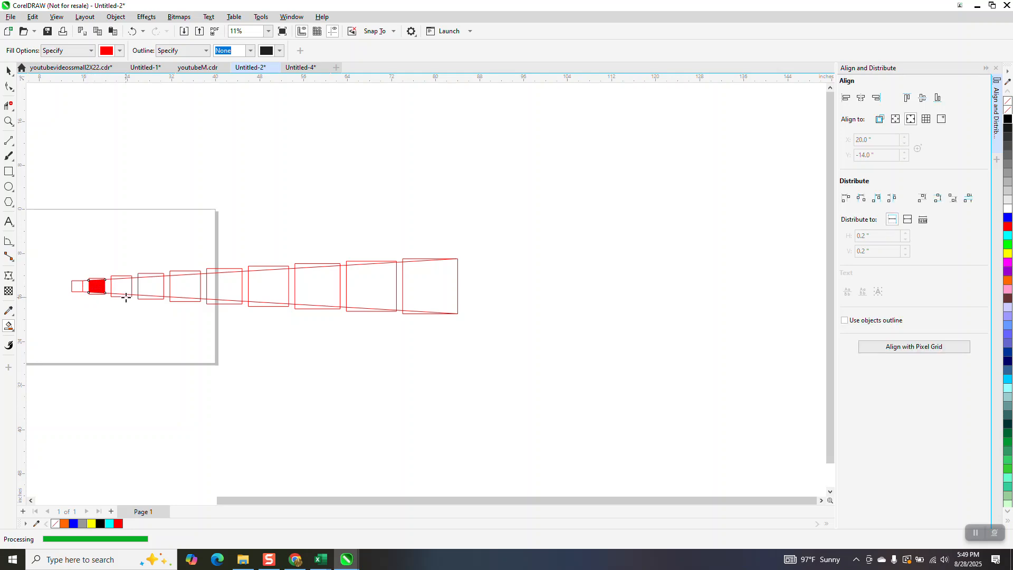
left_click(122, 286)
left_click(153, 286)
left_click(185, 287)
left_click(229, 286)
left_click(280, 290)
left_click(331, 294)
left_click(375, 293)
left_click(423, 293)
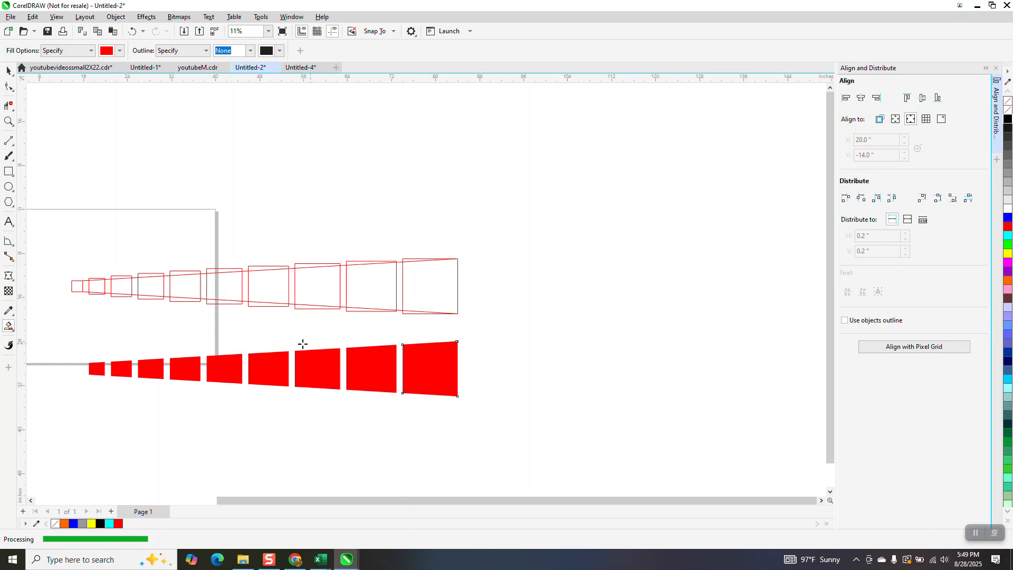
- Group the nine red shapes, mirror a copy of the group horizontally and place the copy just below the original row
left_click(7, 70)
left_click_drag(54, 330, 603, 428)
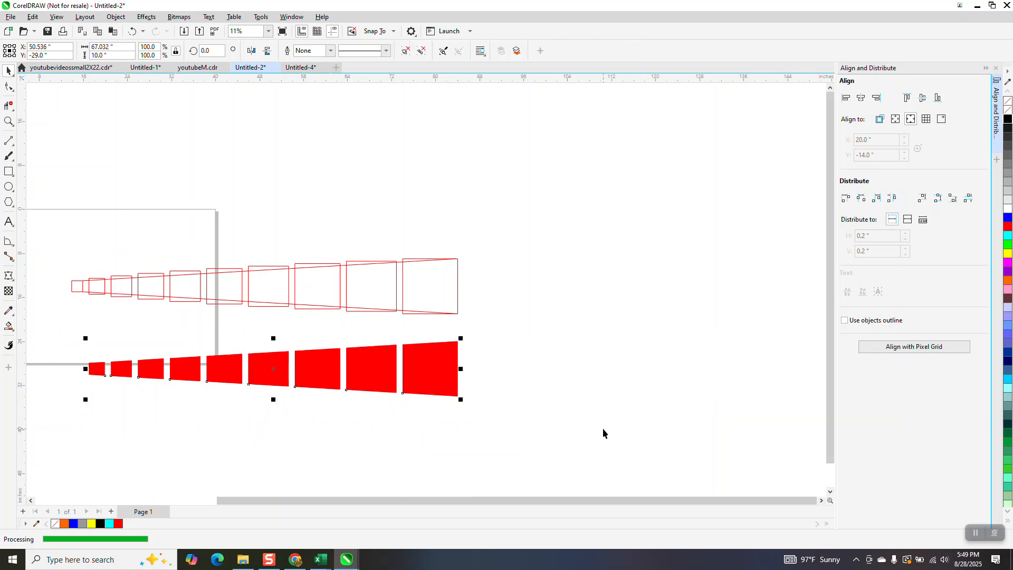
left_click(268, 51)
left_click(268, 53)
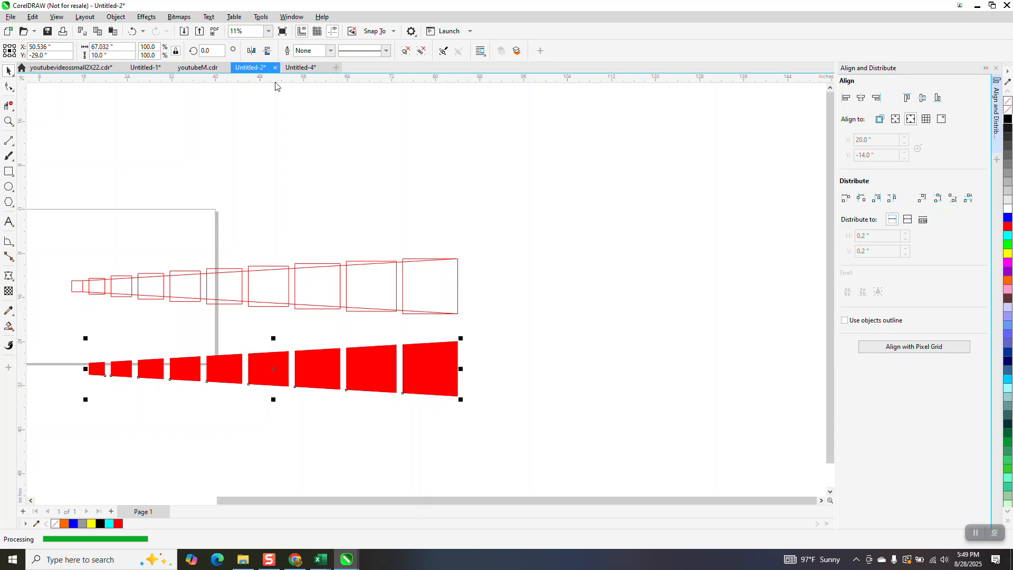
left_click(252, 55)
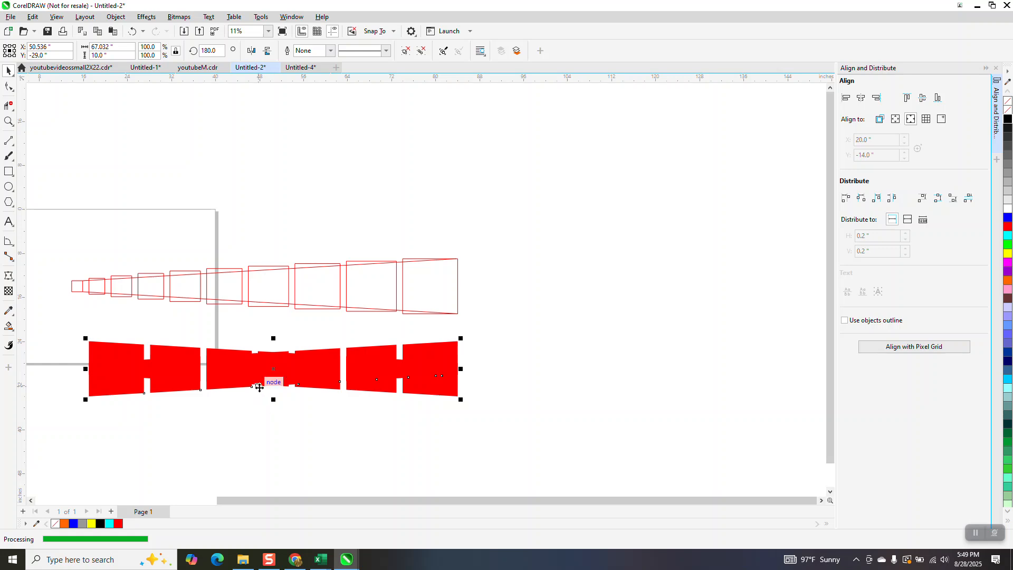
left_click_drag(272, 369, 269, 428)
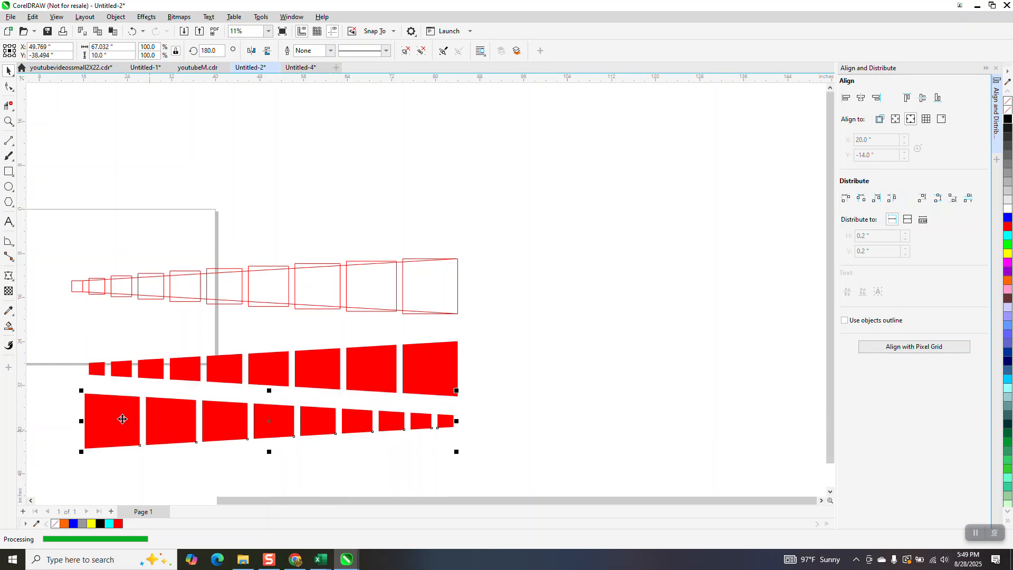
left_click_drag(86, 399, 91, 393)
- Try to move the mirrored row up against the red row above it, and undo the move
left_click(8, 121)
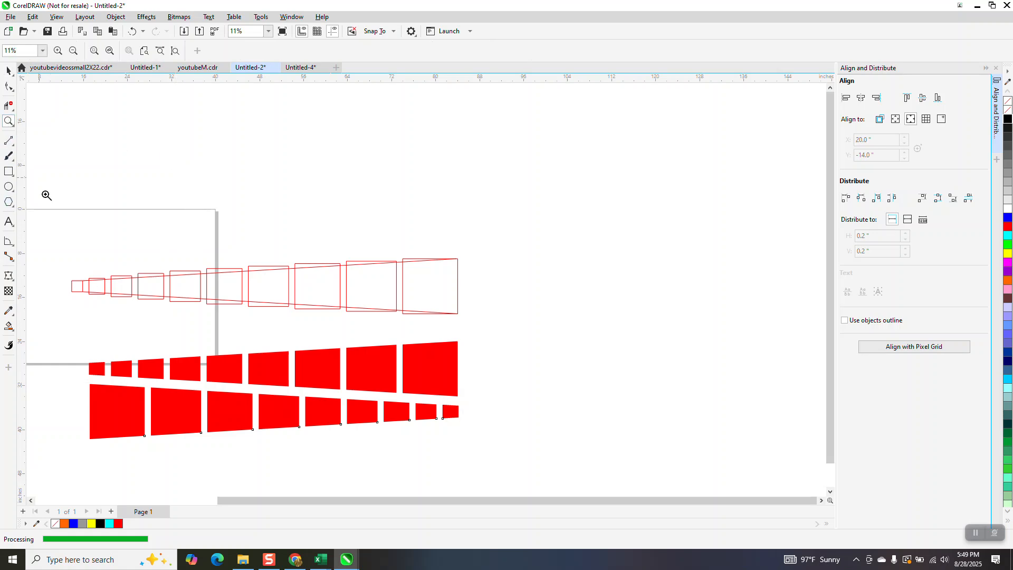
left_click(285, 442)
left_click(8, 70)
left_click_drag(72, 225, 69, 205)
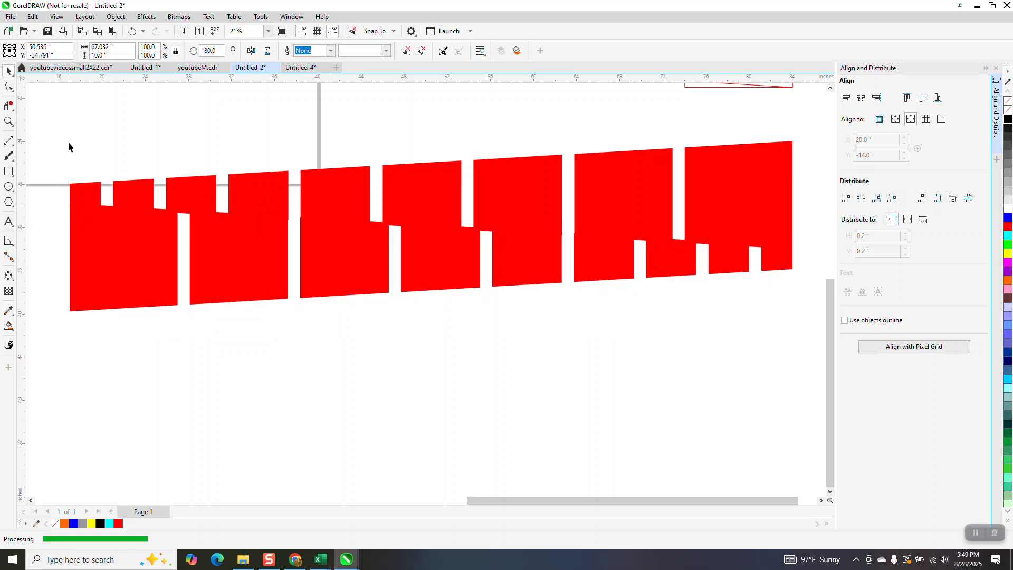
key("ctrl+z")
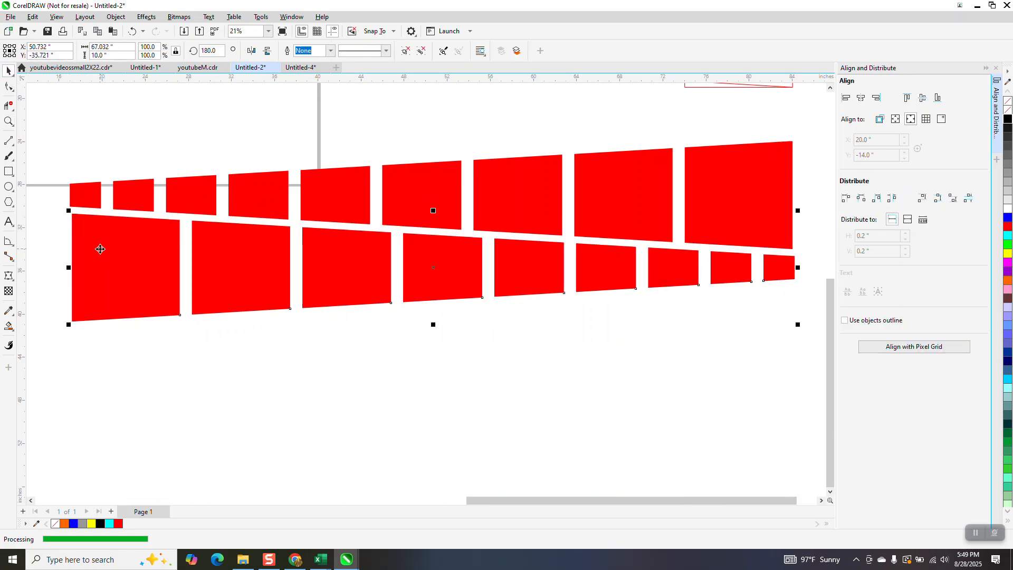
- Snap the mirrored row's upper corner to the lower corner of the smallest red shape so both rows touch
left_click(9, 122)
left_click_drag(44, 167, 235, 333)
left_click(9, 71)
left_click(263, 203)
left_click_drag(256, 199, 249, 181)
scroll(120, 293, "down", 4)
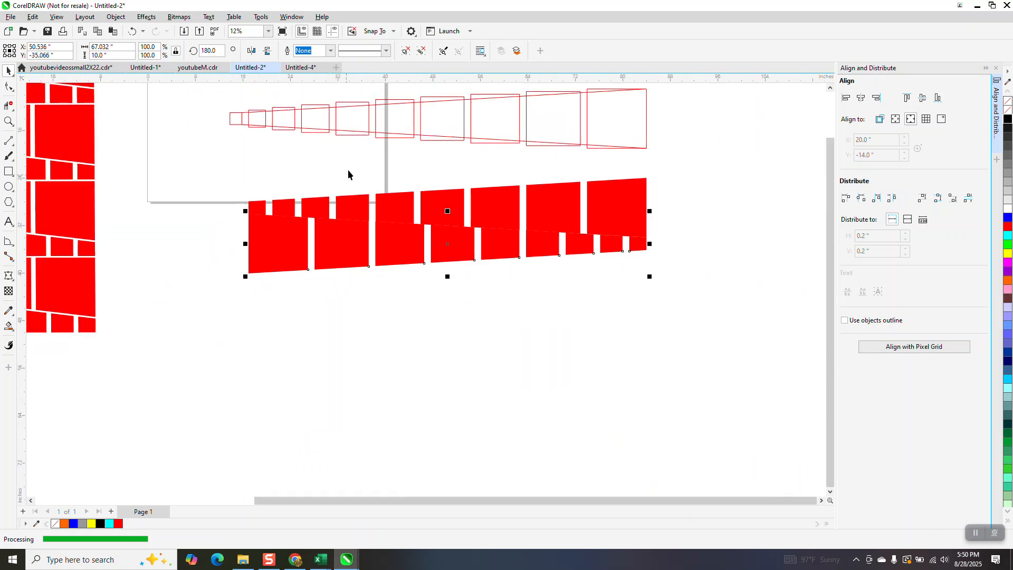
- Set the nudge distance to 0.5 inches and nudge the mirrored row down once to leave a gap between the rows
left_click(412, 147)
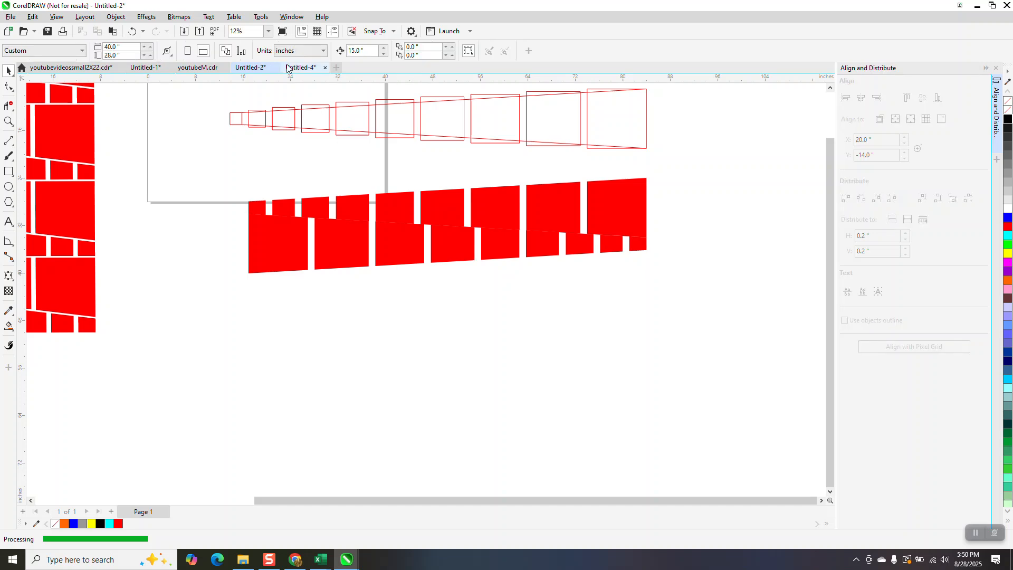
left_click(359, 50)
type(".5")
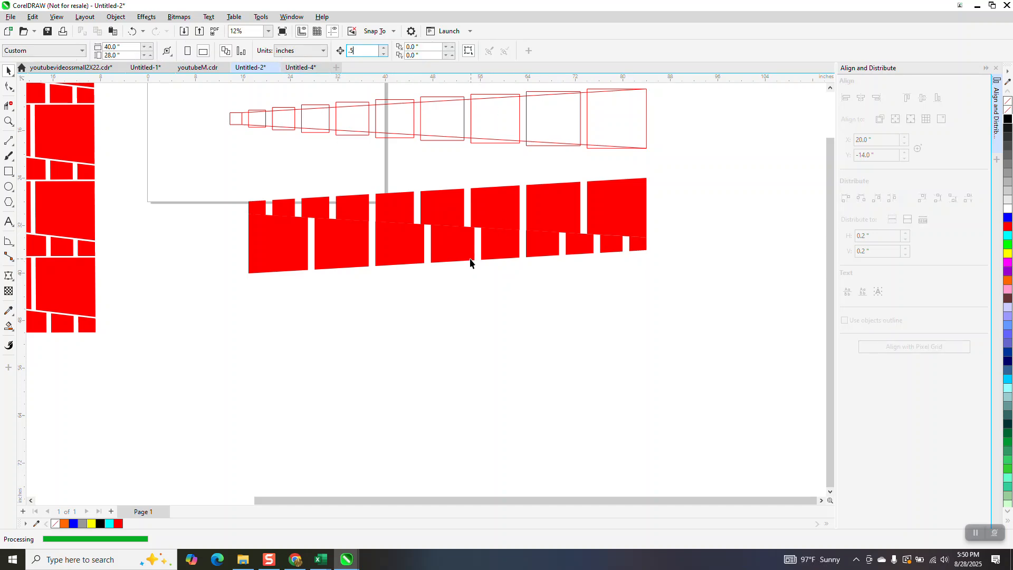
left_click(463, 253)
key("Down")
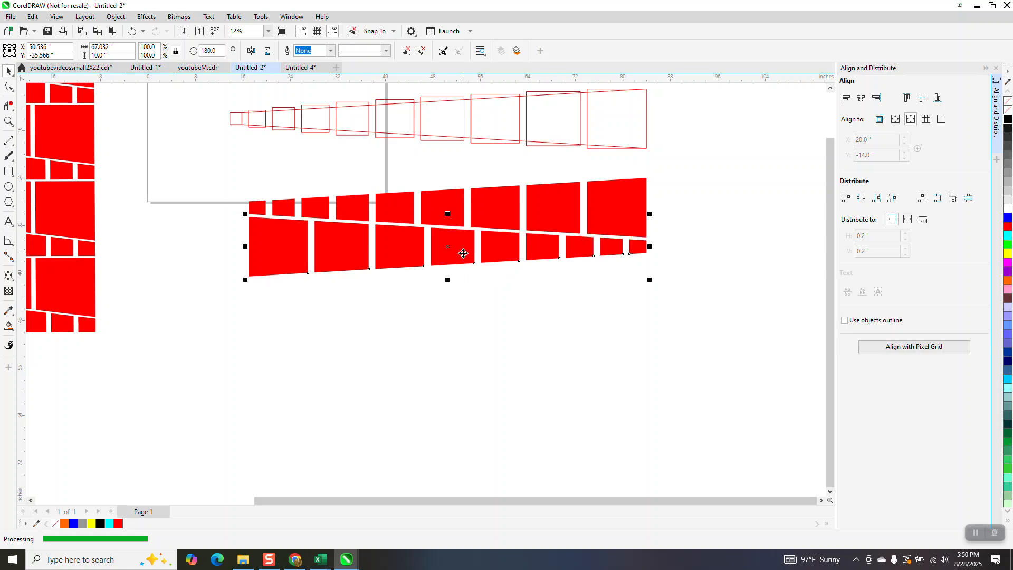
- Group the two red rows together and nudge the group down 1.5 inches
left_click_drag(234, 175, 751, 319)
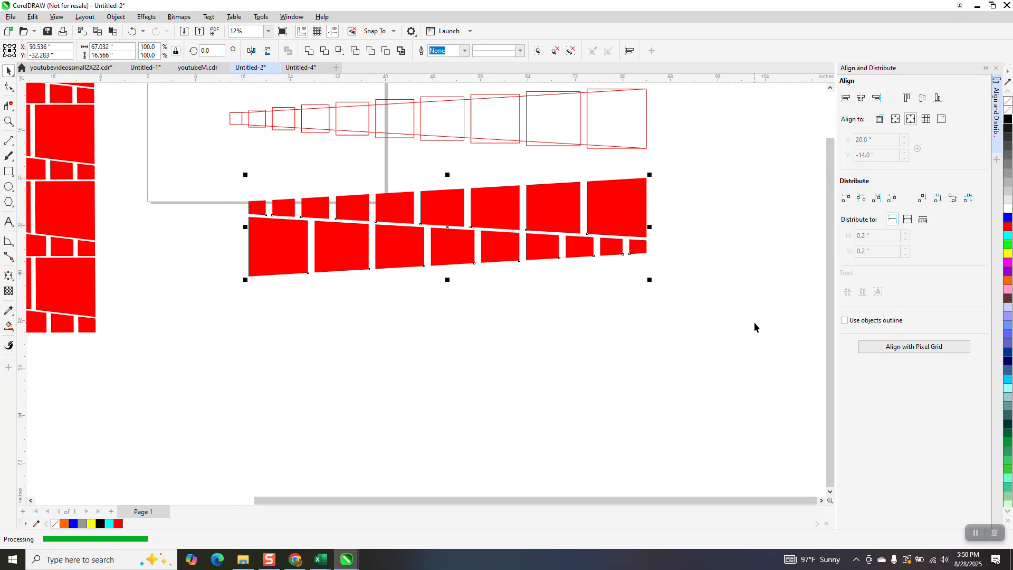
key("Down")
key("Down")
key("Down")
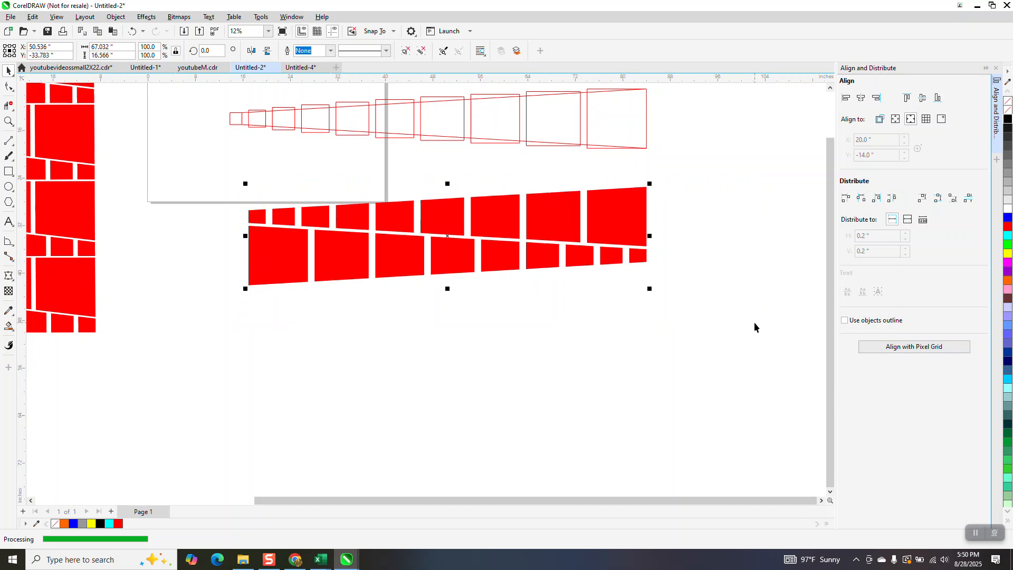
- Duplicate the two-row group and nudge the copy 13 inches down so it sits directly beneath the original
key("Down")
key("Down")
key("Down")
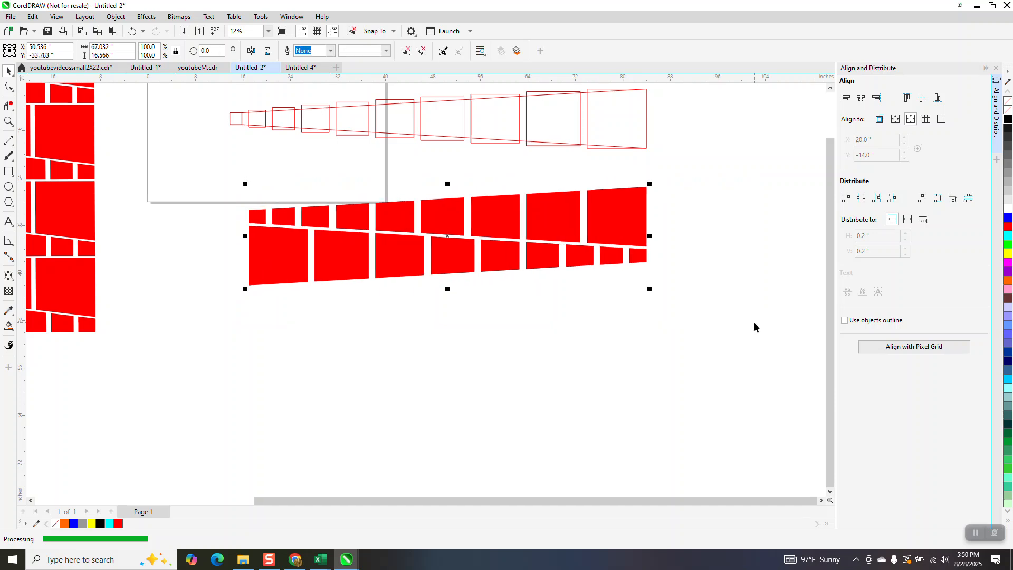
key("Down")
key("Down")
key("Down")
key("Down")
key("Down")
key("Down")
key("Down")
key("Down")
key("Down")
key("Down")
key("Down")
key("Down")
key("Down")
key("Down")
key("Down")
key("Down")
key("Down")
key("Down")
key("Down")
key("Down")
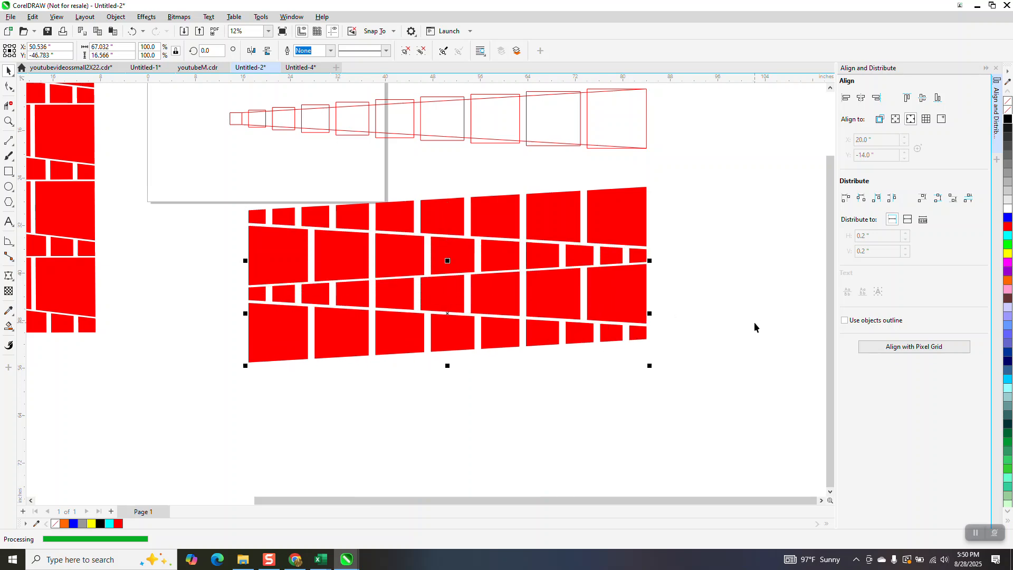
- Make a third copy of the two-row group and nudge it 13.5 inches below the second one
key("Down")
key("Down")
key("Down")
key("Down")
key("Down")
key("Down")
key("Down")
key("Down")
key("Down")
key("Down")
key("Down")
key("Down")
key("Down")
key("Down")
key("Down")
key("Down")
key("Down")
key("Down")
key("Down")
key("Down")
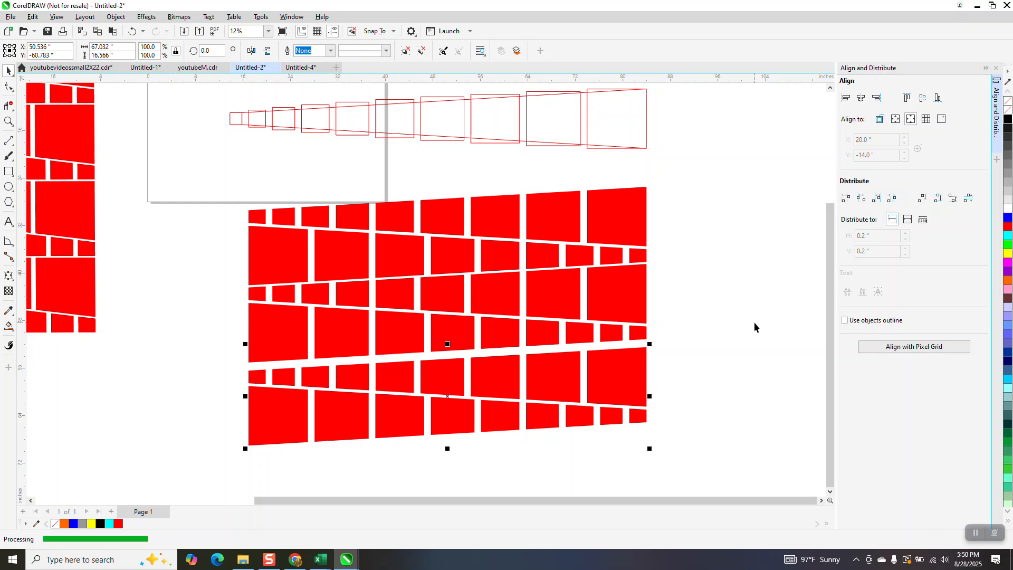
key("Up")
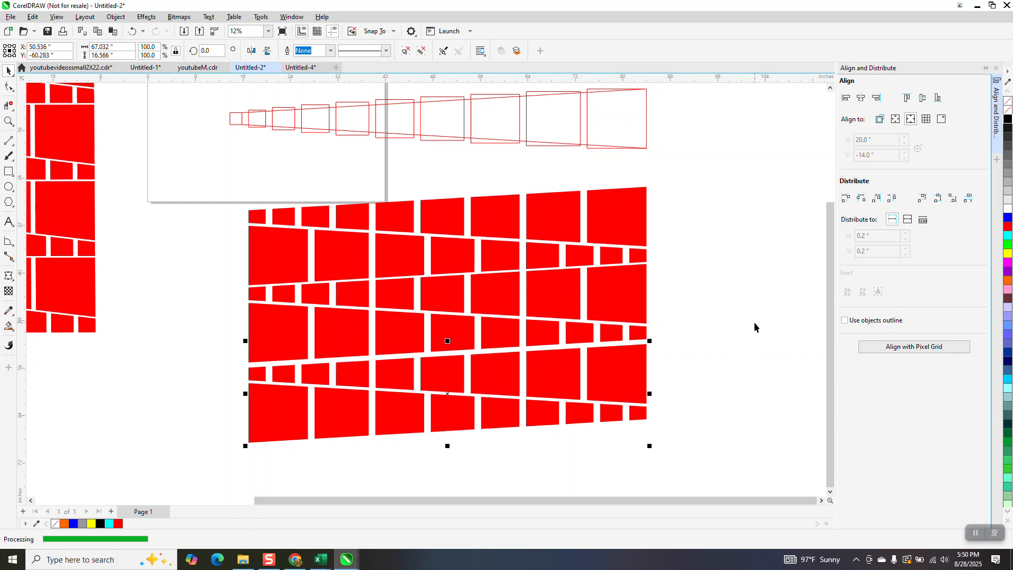
- Duplicate the two-row group two more times downward at the same 13.5-inch spacing
key("ctrl+d")
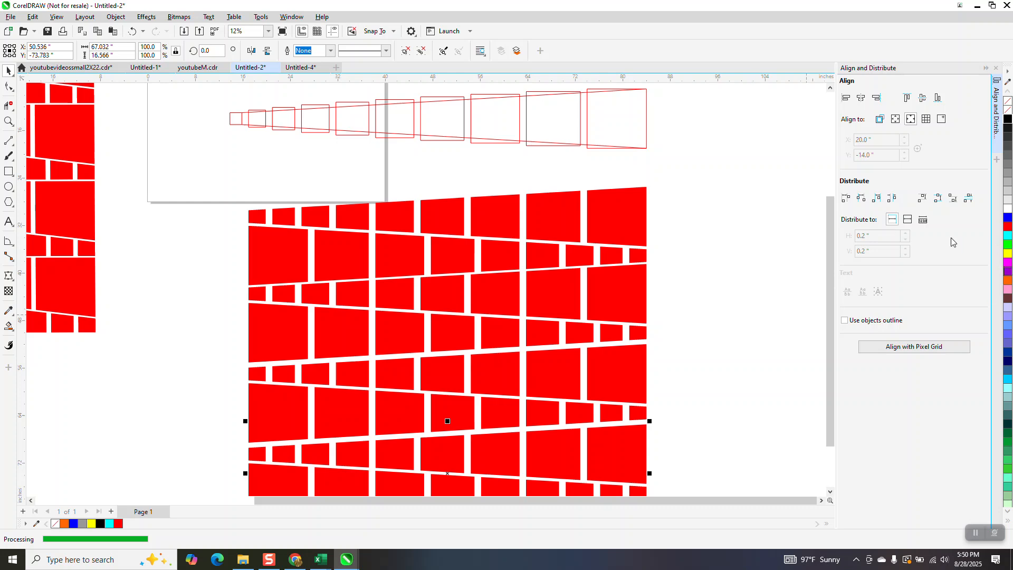
scroll(768, 314, "down", 1)
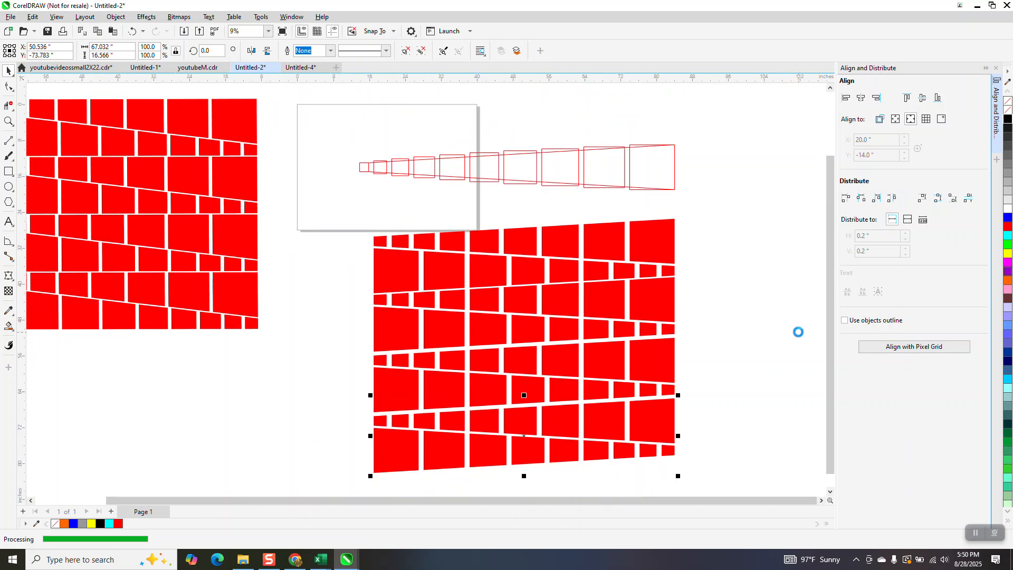
key("ctrl+d")
scroll(667, 317, "down", 1)
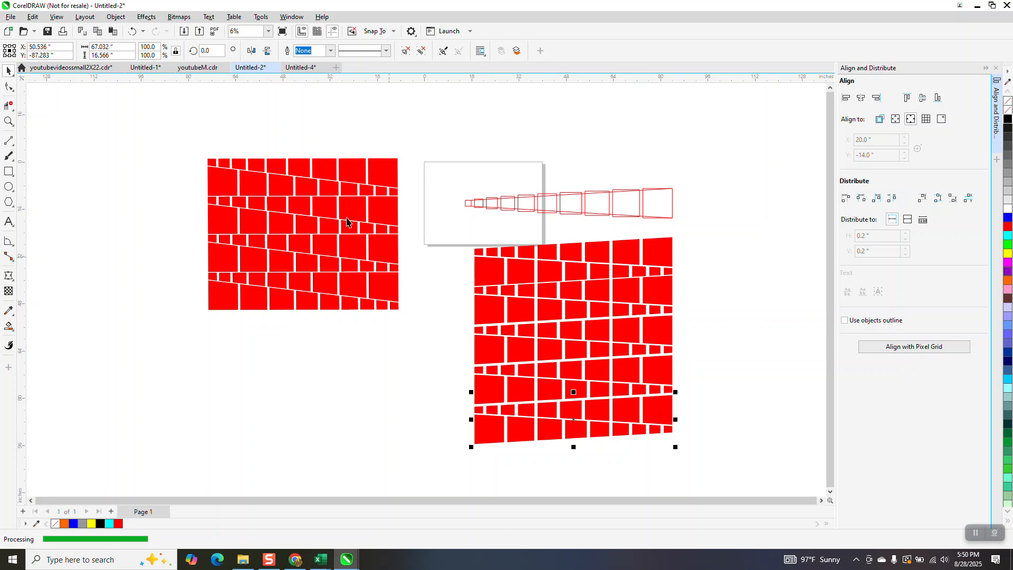
- Group all five two-row blocks and skew the group vertically until its upper and lower edges are horizontal
left_click_drag(462, 222, 758, 487)
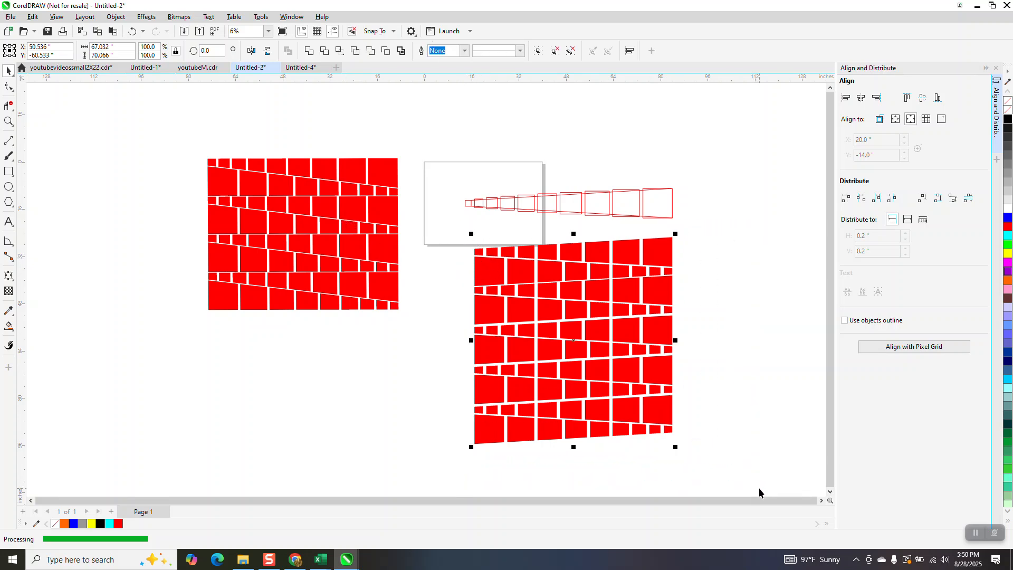
key("ctrl+g")
left_click(631, 385)
left_click_drag(676, 341, 680, 358)
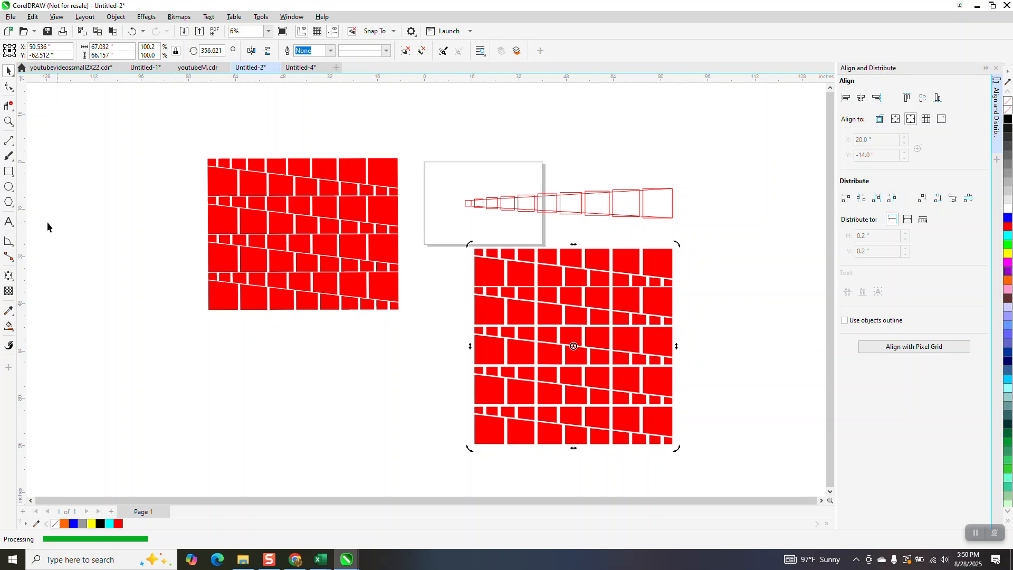
- Place a vertical guideline along the right edge of the skewed pattern to check its alignment
left_click_drag(25, 223, 673, 248)
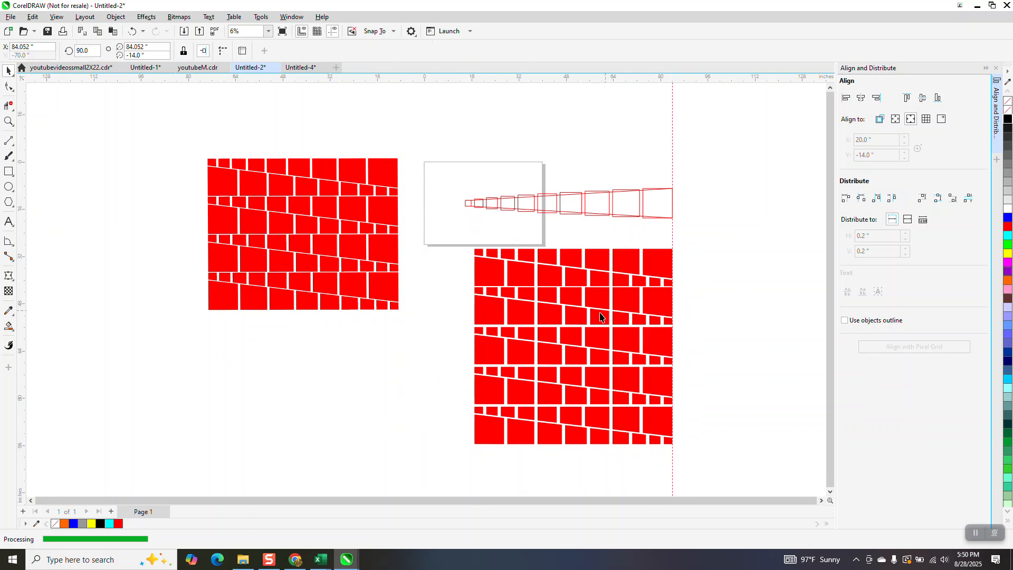
left_click(9, 121)
left_click_drag(667, 377, 715, 508)
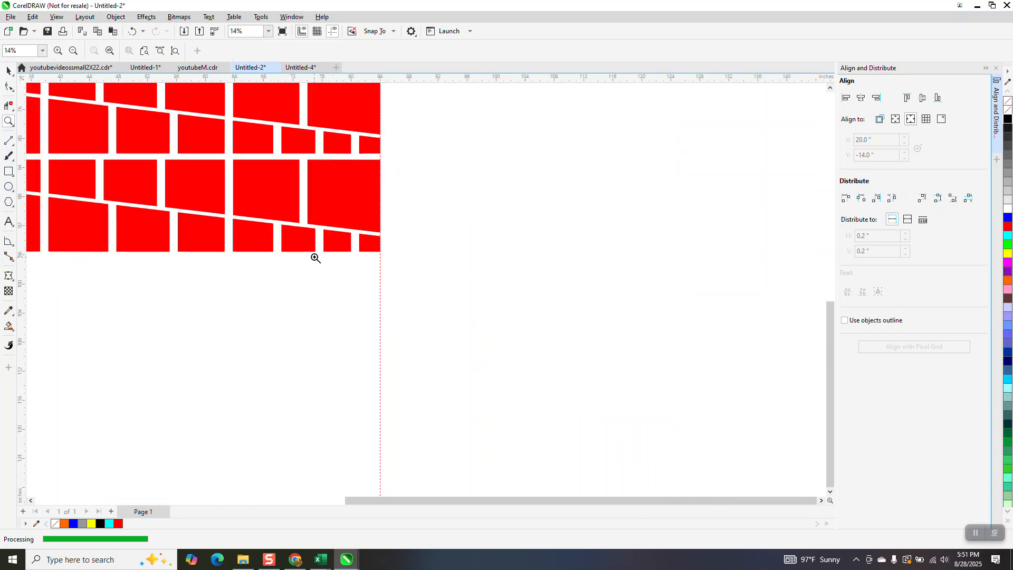
scroll(375, 263, "down", 2)
scroll(442, 259, "down", 1)
- Move the skewed pattern to the empty area right of the vertical guideline
left_click(9, 71)
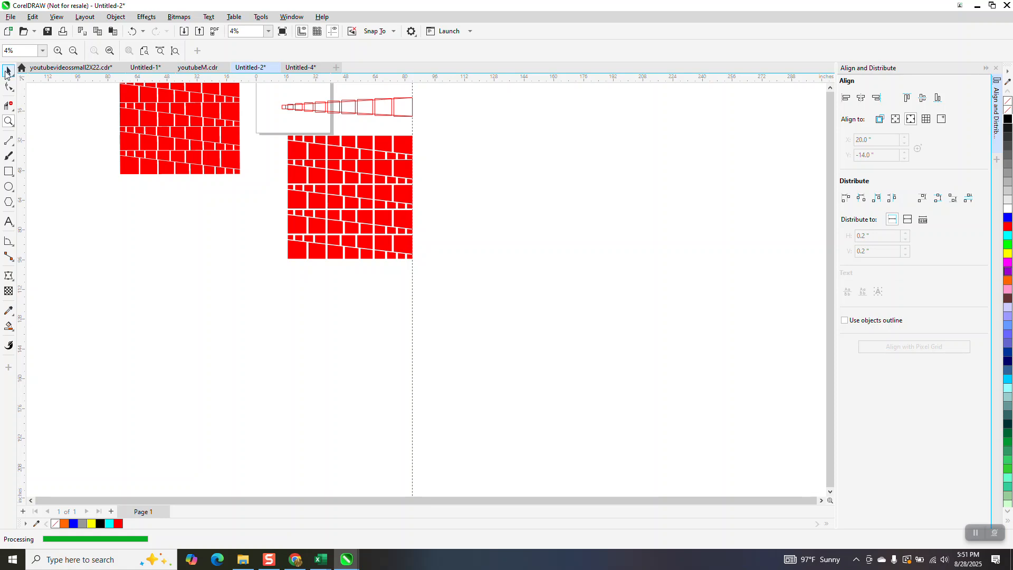
left_click_drag(317, 196, 475, 228)
left_click_drag(462, 280, 462, 280)
scroll(402, 288, "down", 1)
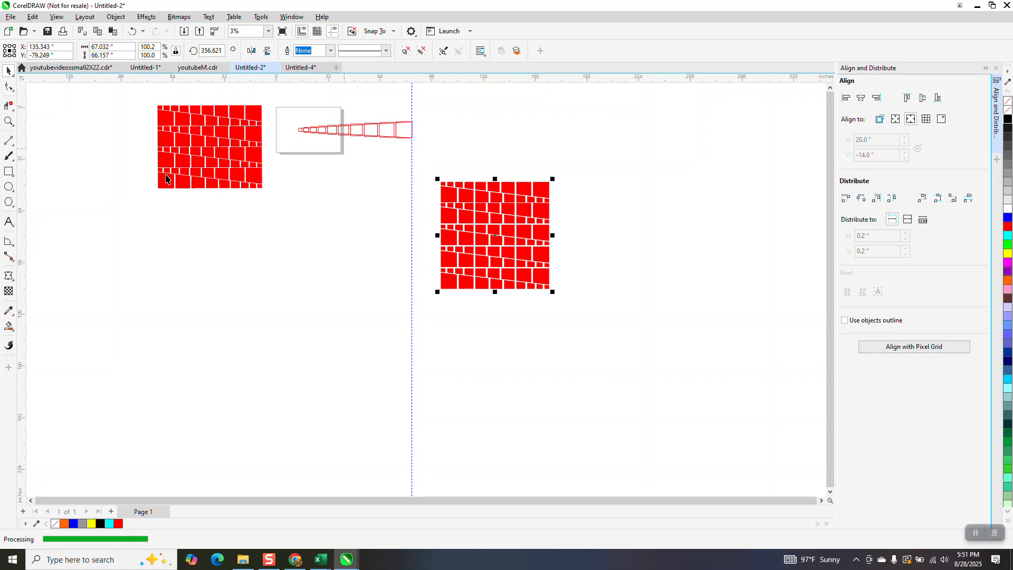
- Smart Fill the tapered sections of the squares row from the second square to the widest one in red with no outline
left_click(8, 122)
left_click_drag(287, 104, 493, 201)
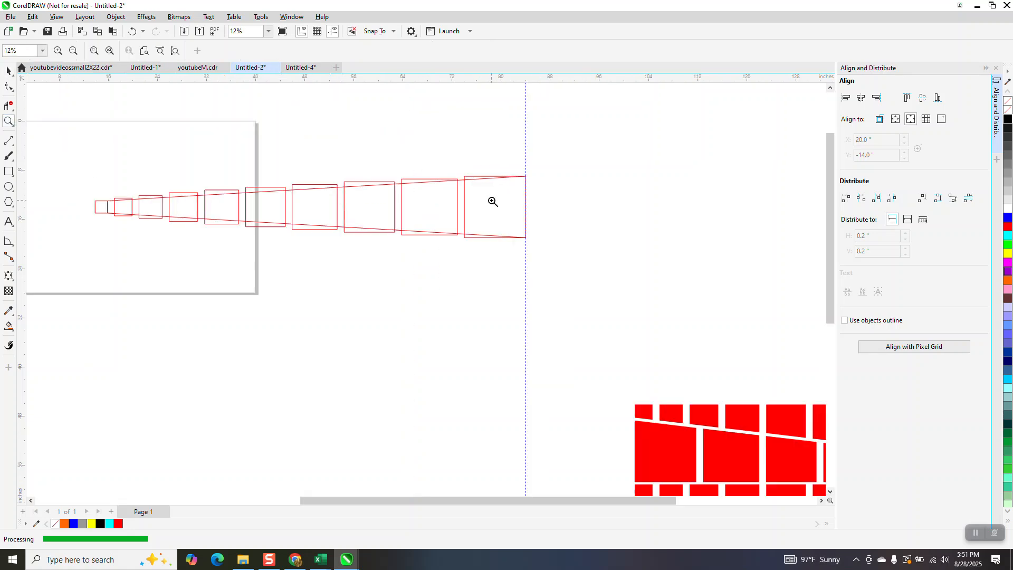
left_click(9, 326)
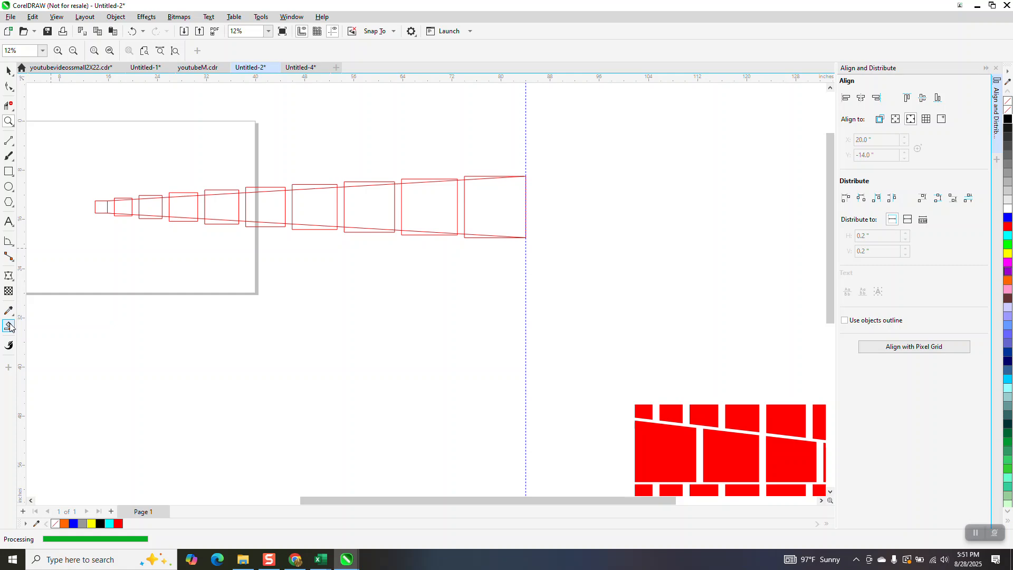
left_click(130, 207)
left_click(158, 207)
left_click(192, 209)
left_click(232, 210)
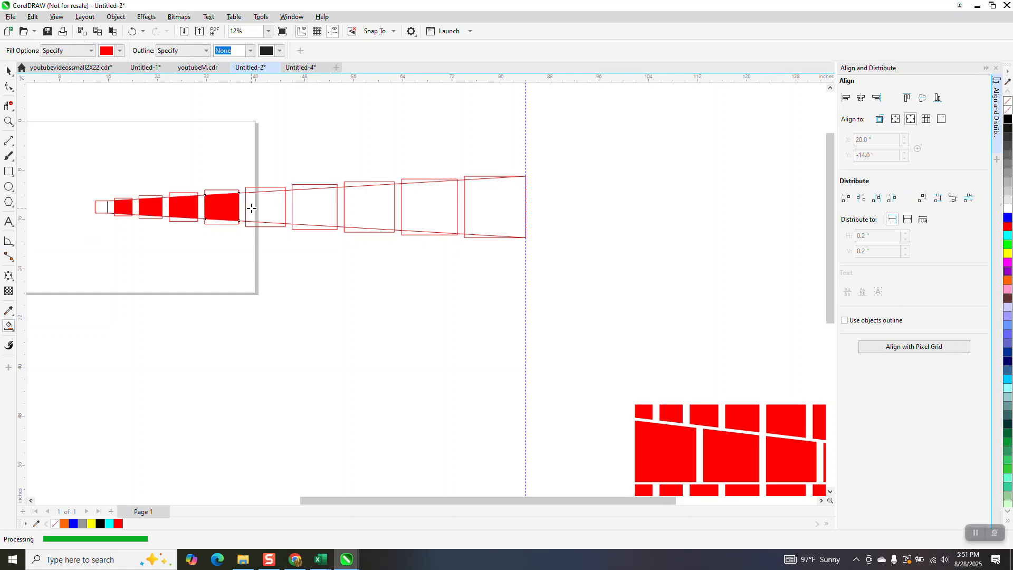
left_click(252, 208)
left_click(319, 210)
left_click(376, 204)
left_click(422, 205)
left_click(475, 204)
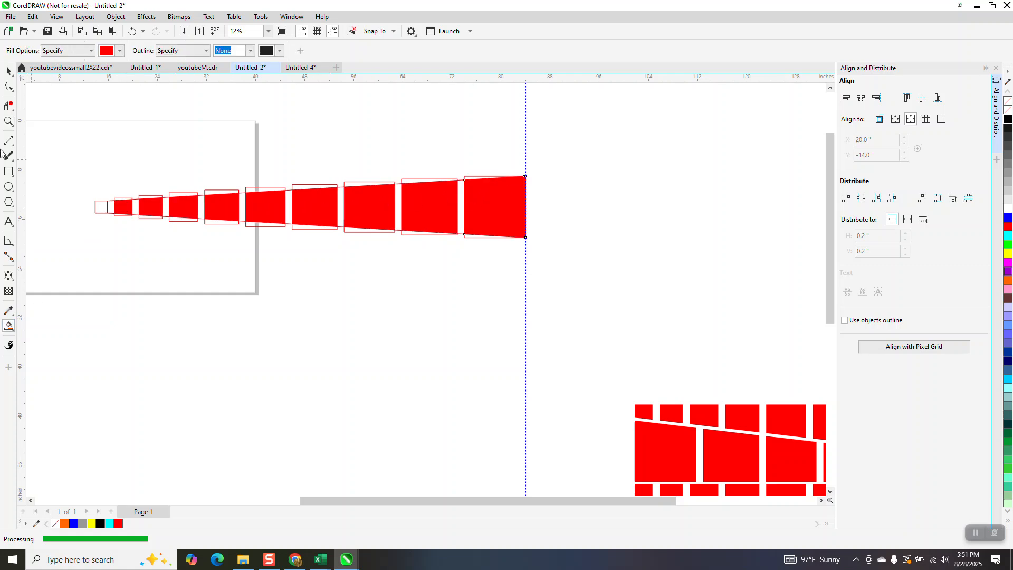
- Delete the original squares and taper outline around the filled pieces, and display the remaining pieces in Wireframe view
left_click(9, 71)
left_click(95, 207)
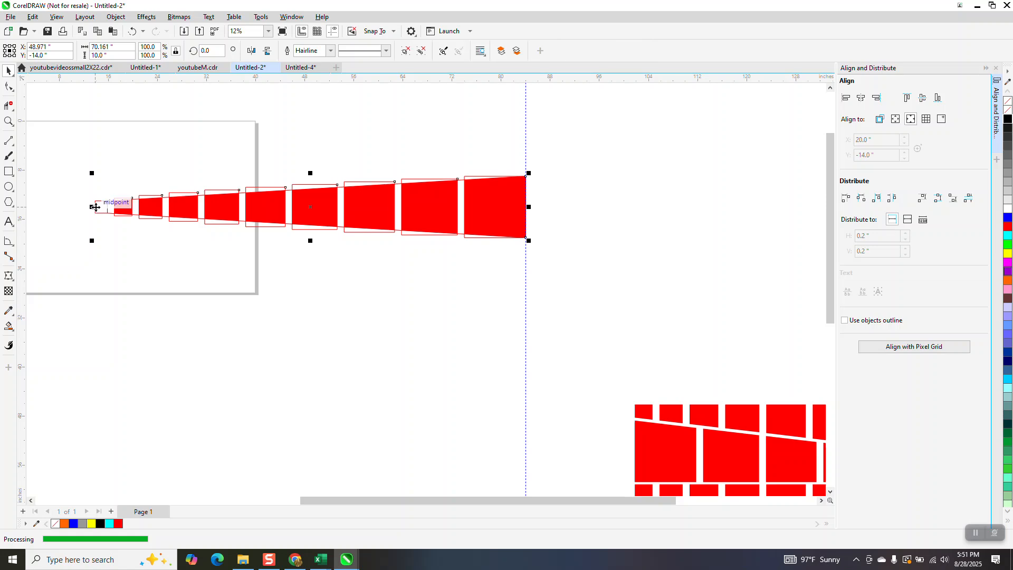
key("Delete")
left_click_drag(463, 297, 587, 293)
left_click(57, 17)
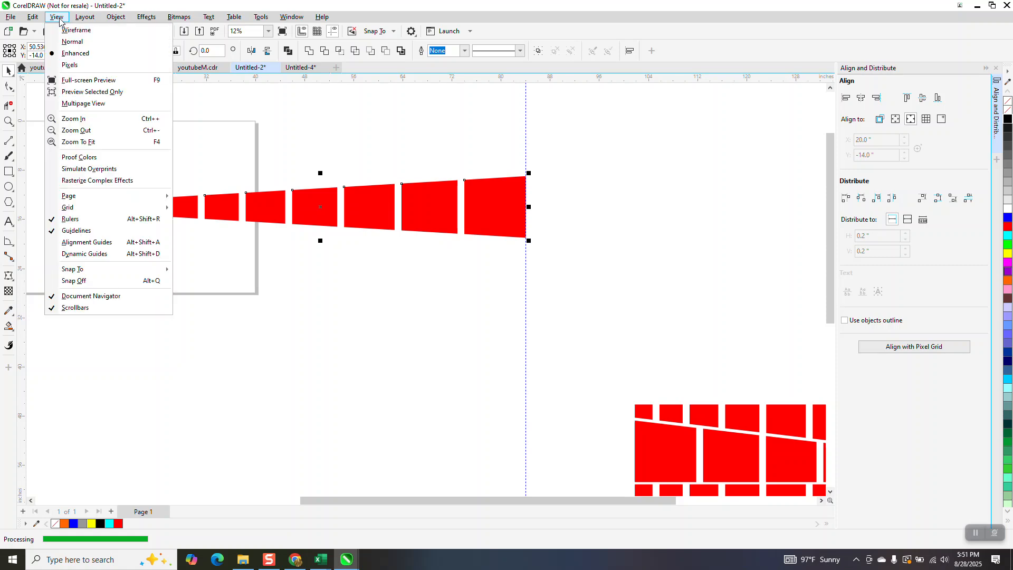
left_click(78, 32)
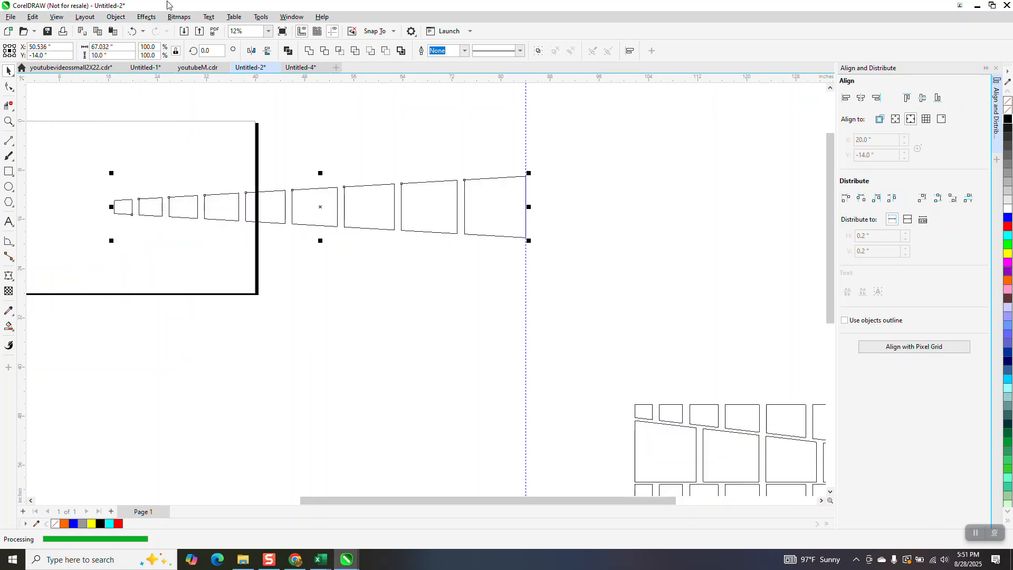
- Undo the outline deletion and the last two fills, and restore the Enhanced view
left_click(131, 33)
scroll(258, 138, "down", 1)
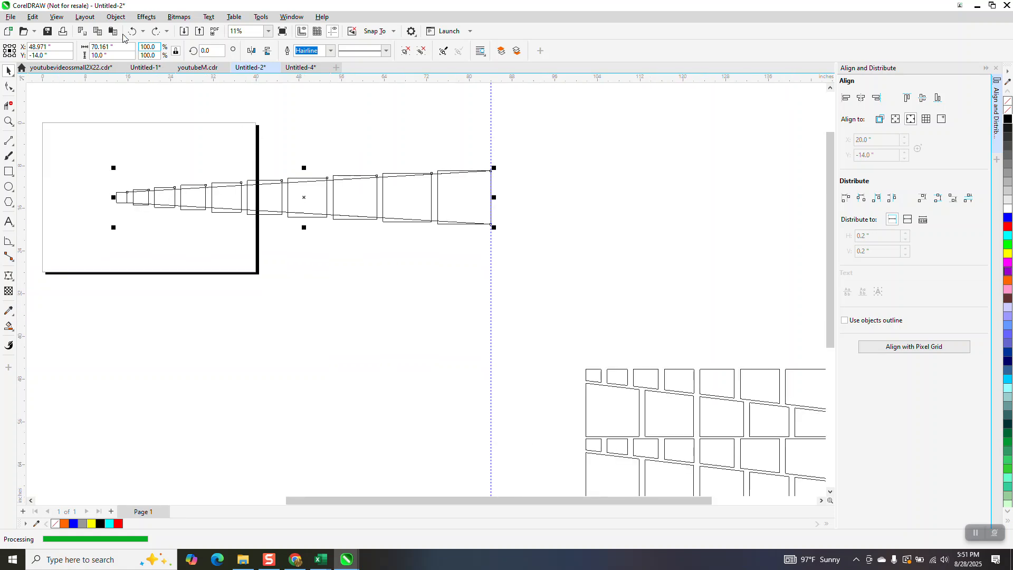
left_click(131, 32)
left_click(131, 33)
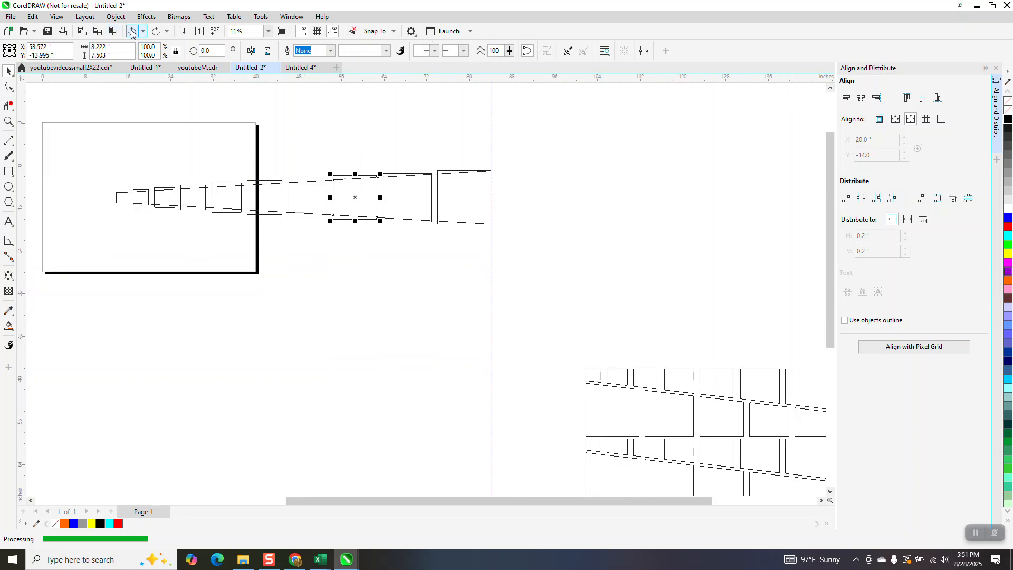
left_click(57, 18)
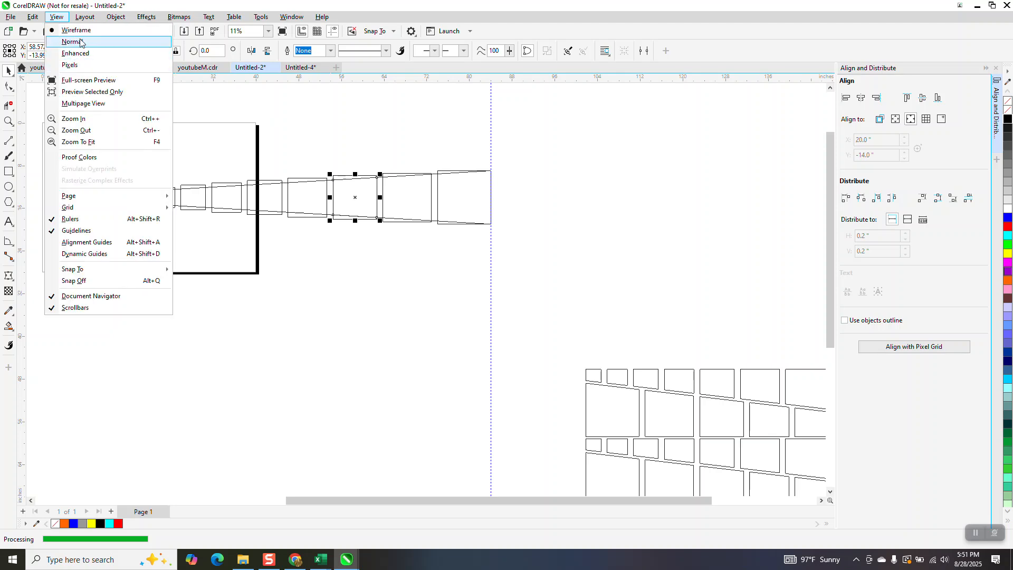
left_click(84, 53)
- Create a rectangle matching the skewed pattern's full 67.032 by 66.157 inch extents and fill it black
scroll(227, 132, "down", 3)
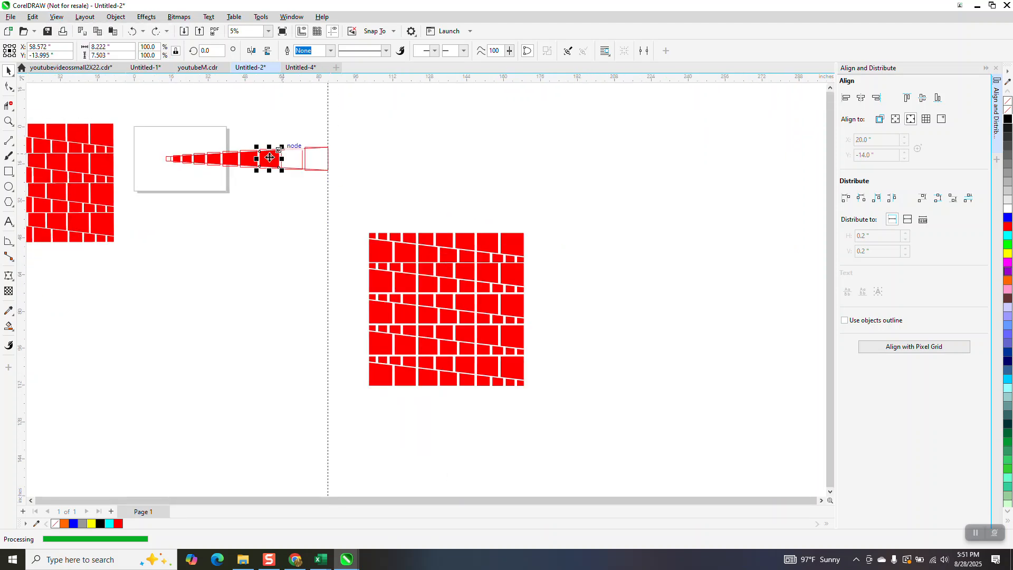
left_click(8, 122)
left_click_drag(352, 232, 531, 373)
scroll(283, 281, "down", 2)
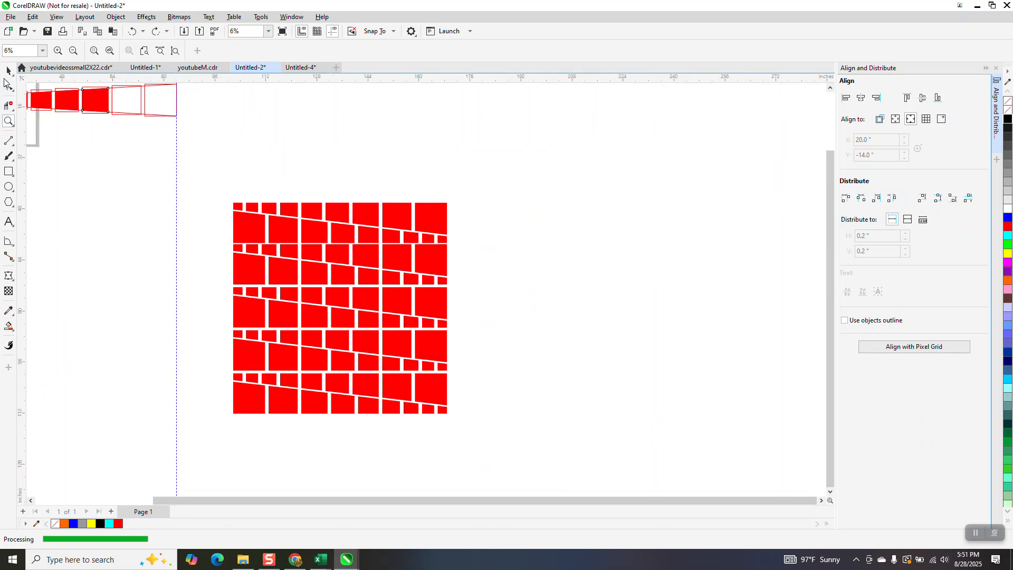
left_click(8, 70)
left_click(322, 217)
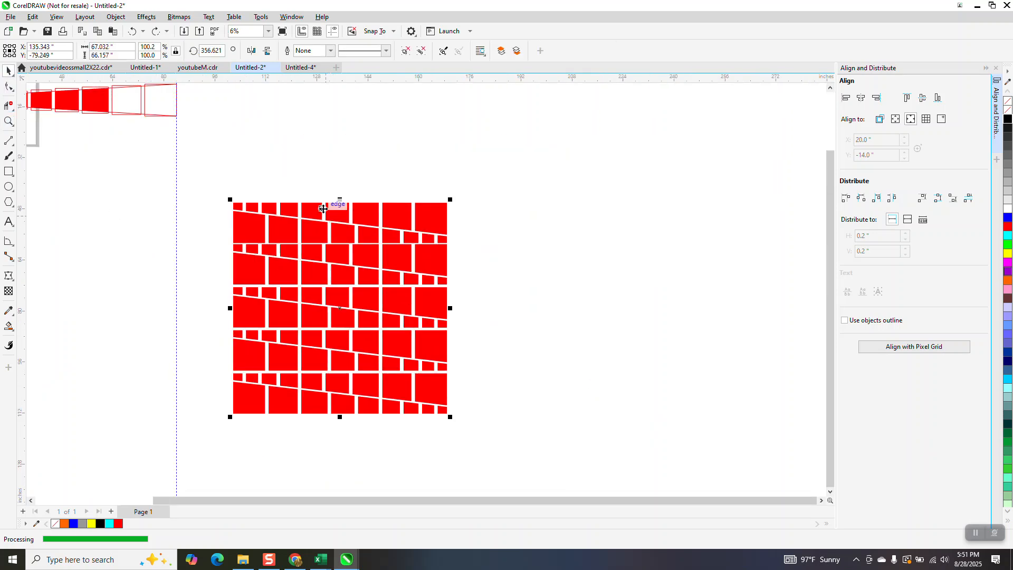
left_click(9, 172)
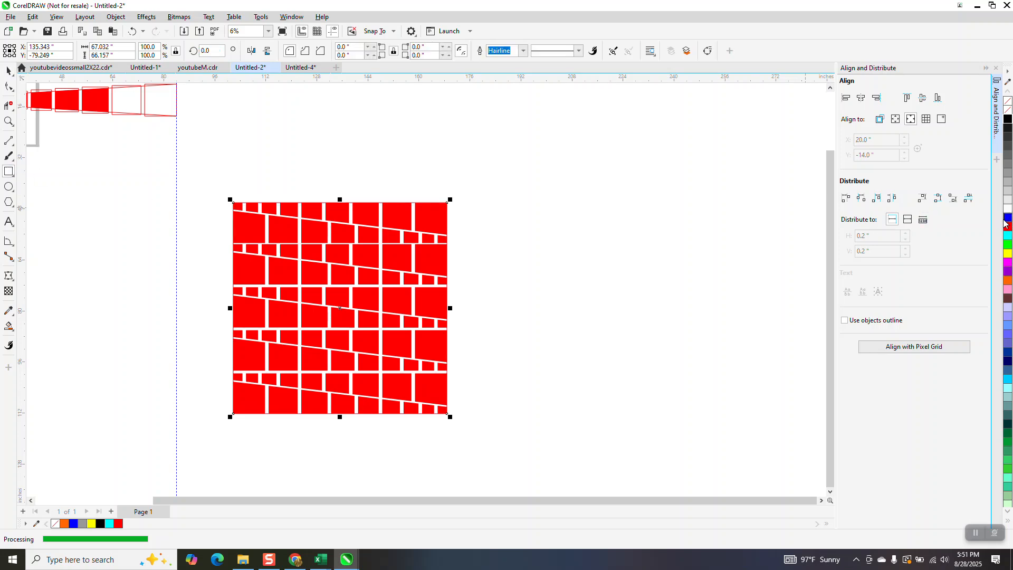
left_click(1007, 120)
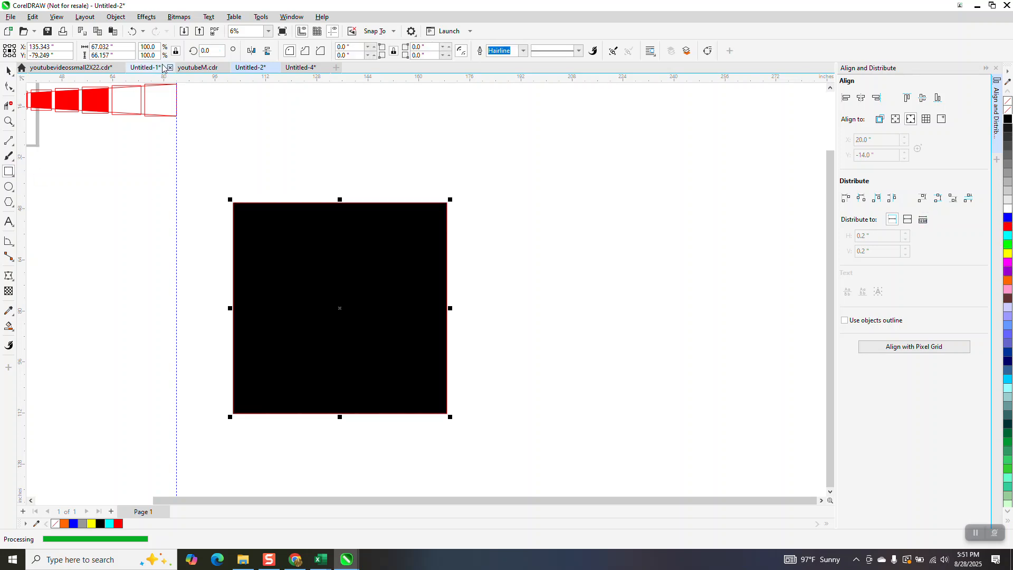
- Send the black rectangle behind the red block pattern
left_click(117, 18)
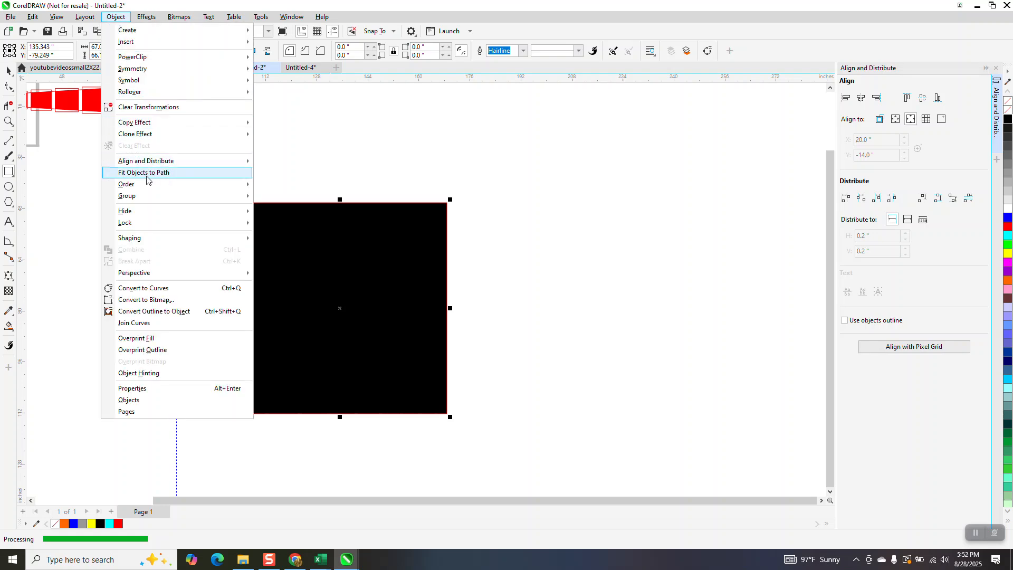
mouse_move(150, 185)
left_click(265, 199)
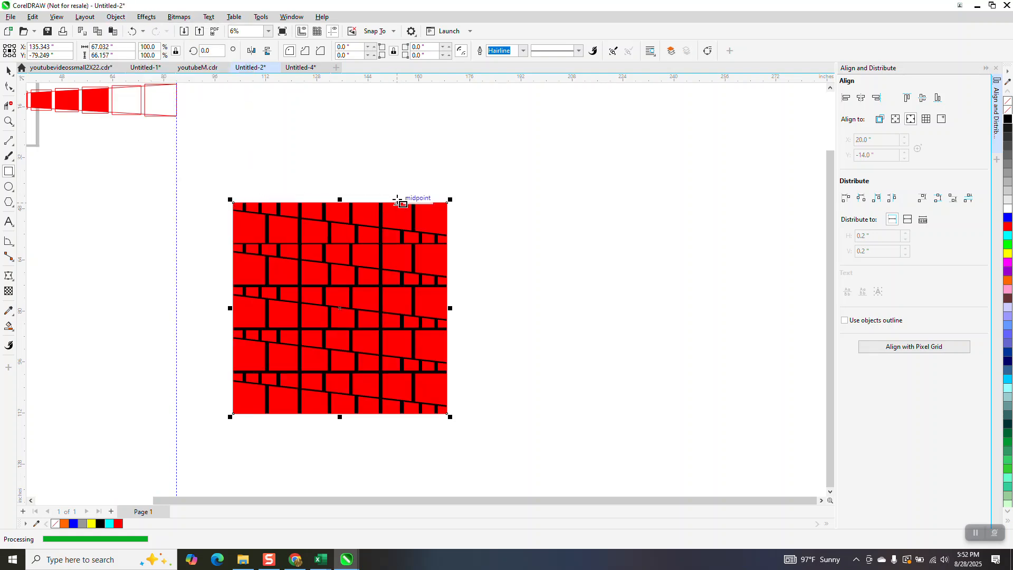
- Give the background rectangle an elliptical fountain fill from blue at its center to black, extending just past its side edges
left_click(13, 333)
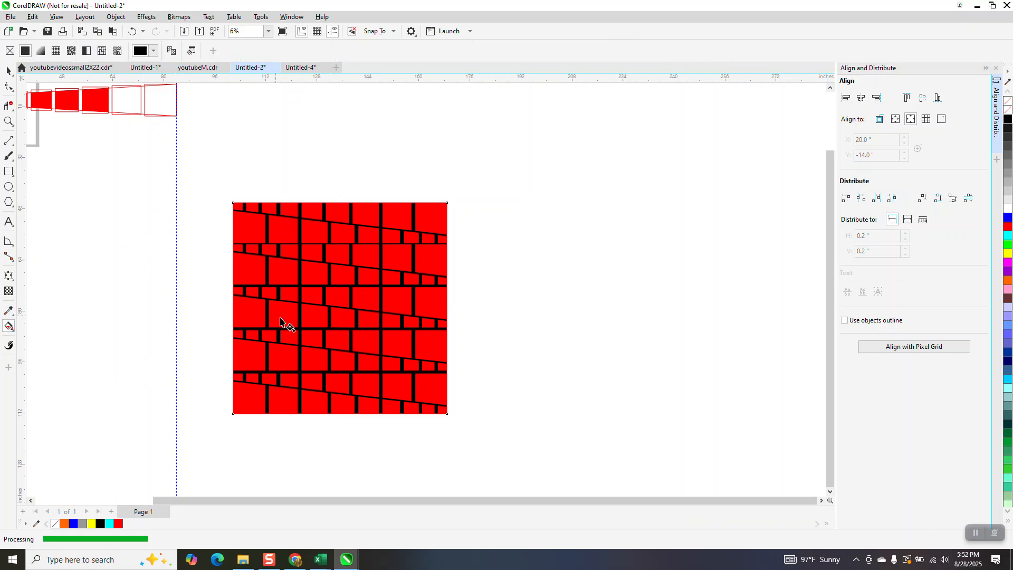
left_click_drag(301, 307, 406, 288)
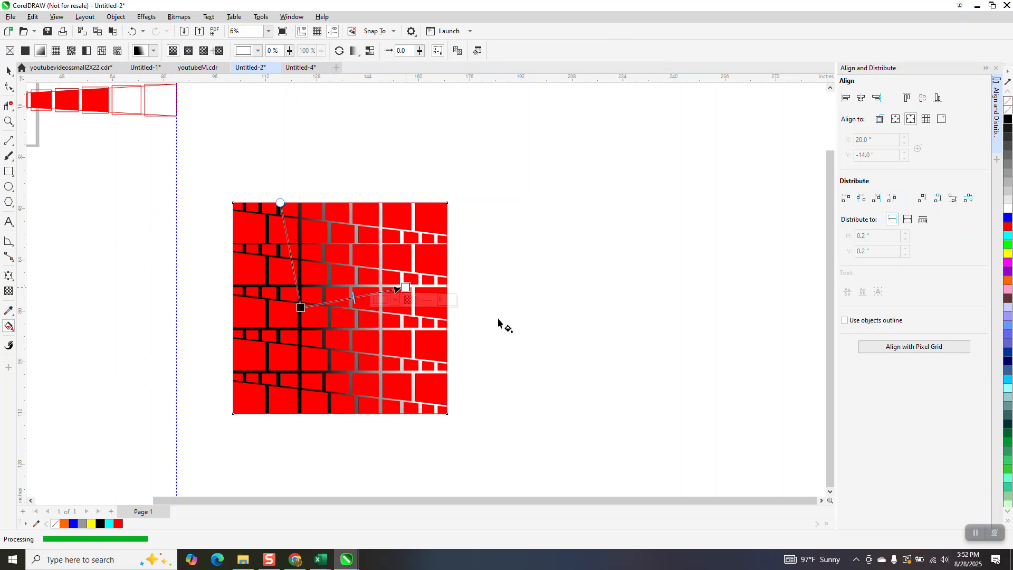
left_click(188, 51)
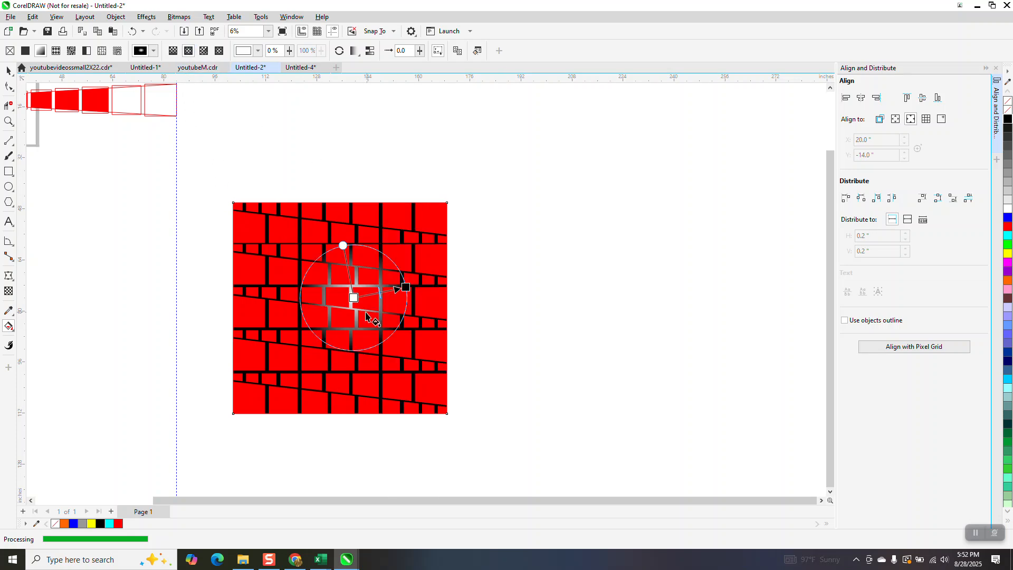
left_click_drag(357, 298, 458, 302)
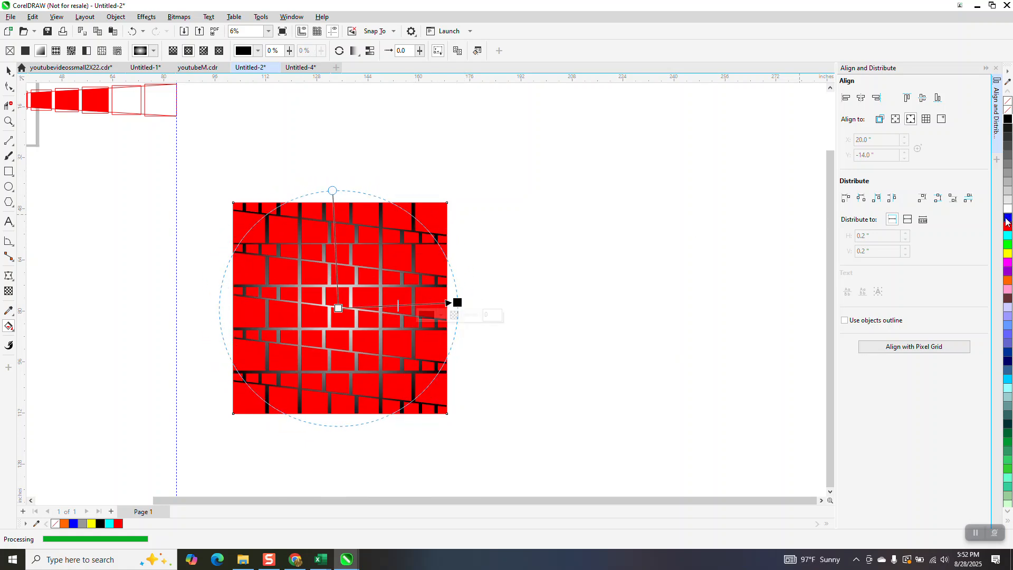
left_click_drag(723, 270, 338, 308)
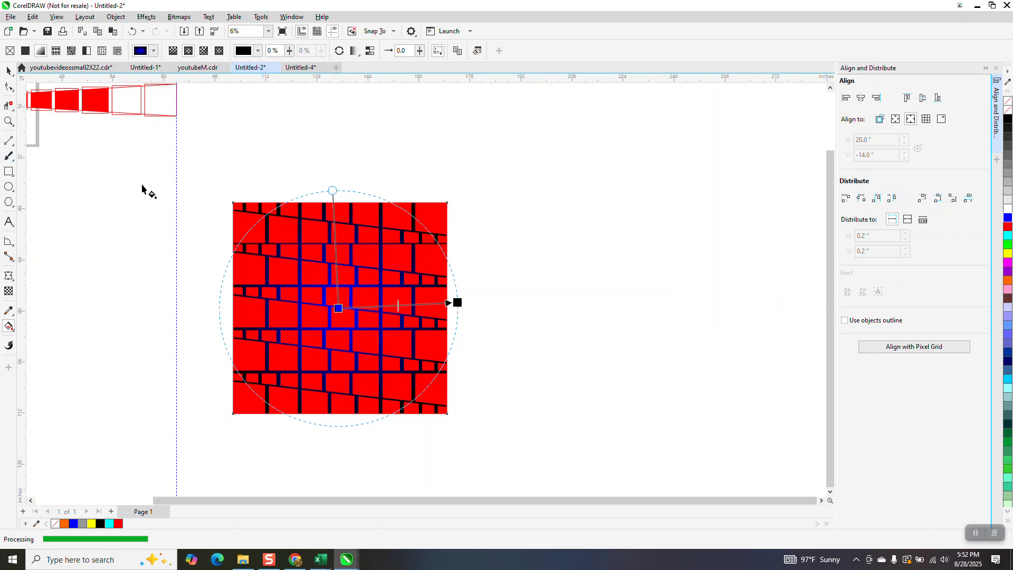
left_click(9, 121)
left_click_drag(225, 190, 429, 415)
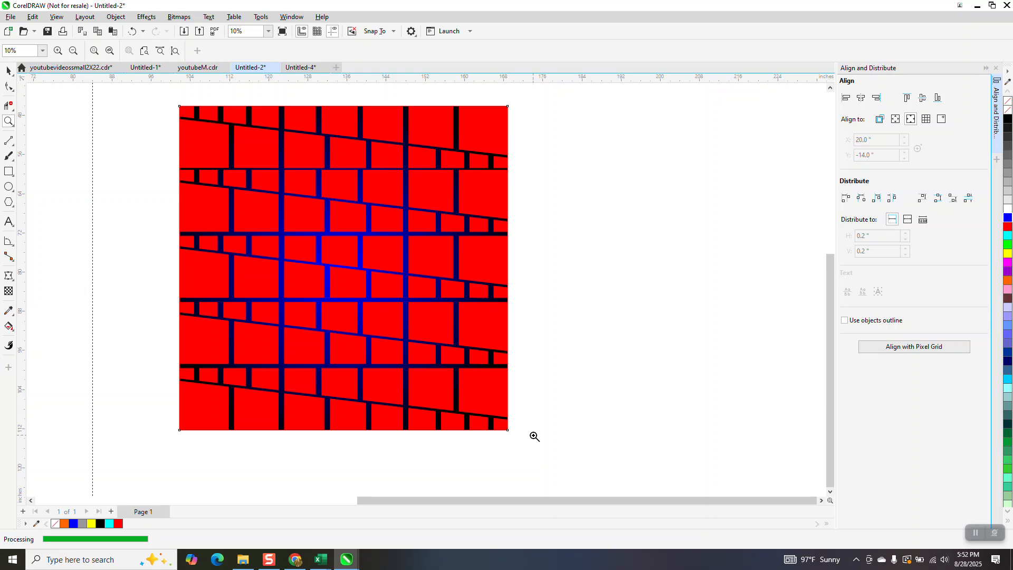